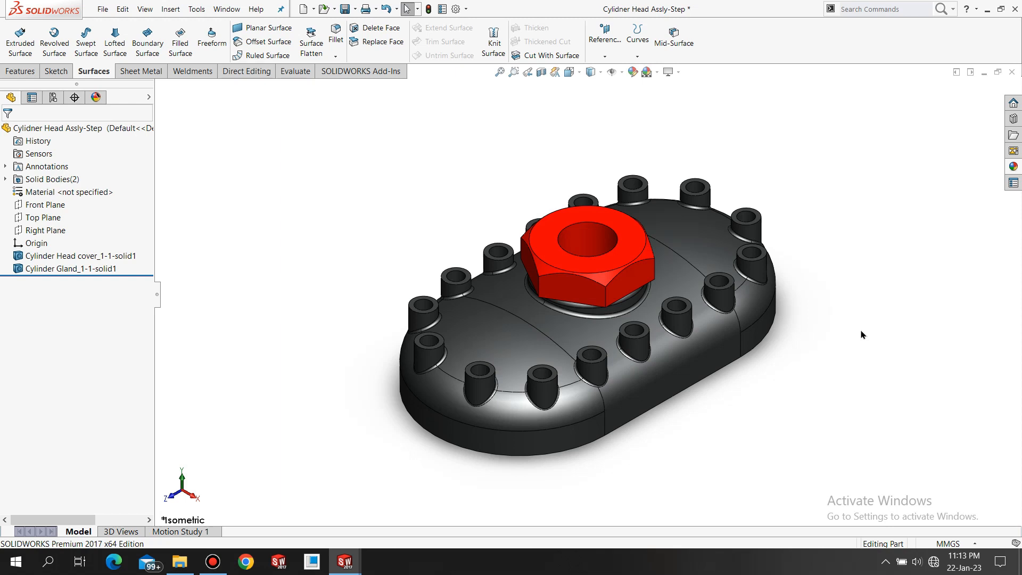
Compare the single-gland cylinder head cover with the two-gland version in the Cylidner Head Assly part
mouse_move(570, 392)
middle_mouse_down()
mouse_move(570, 372)
mouse_move(580, 404)
mouse_move(575, 387)
middle_mouse_up()
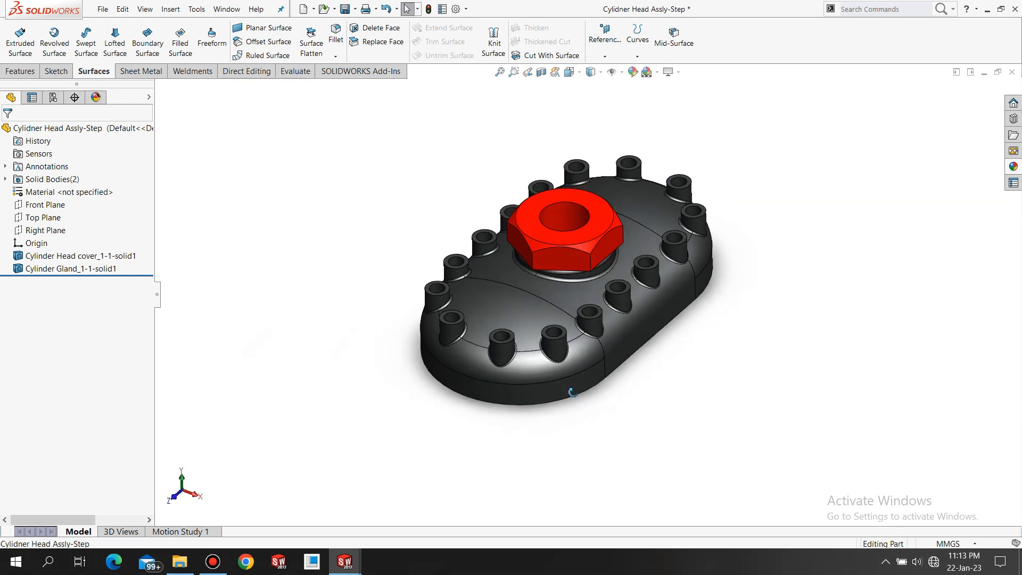
scroll(577, 385, "down", 3)
mouse_move(345, 562)
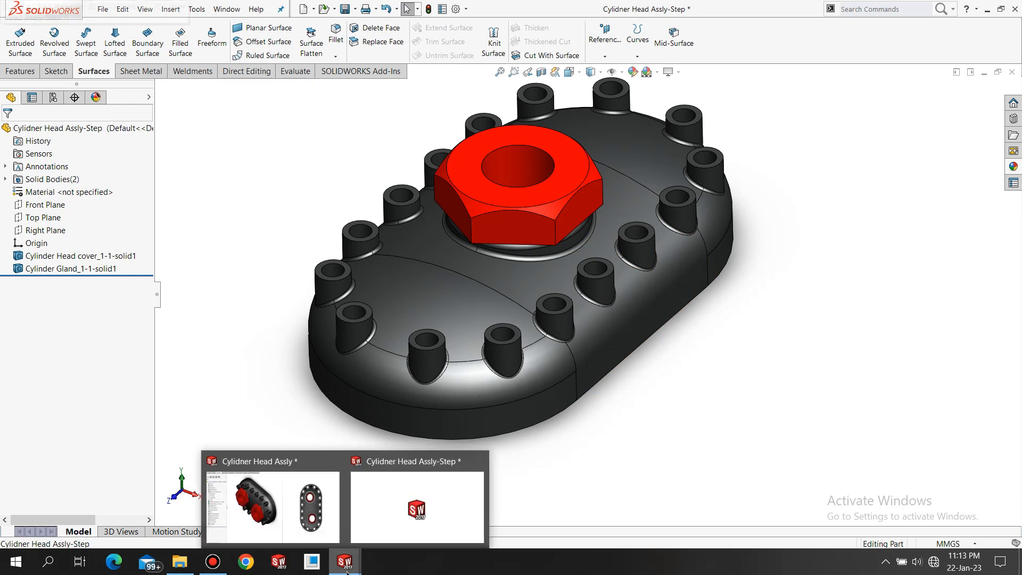
mouse_move(296, 520)
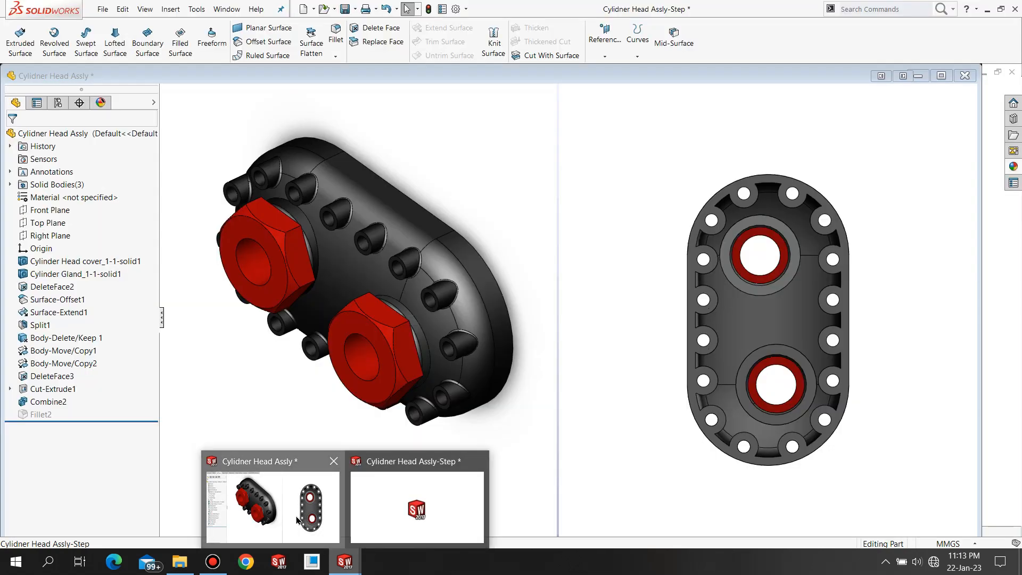
left_click(296, 520)
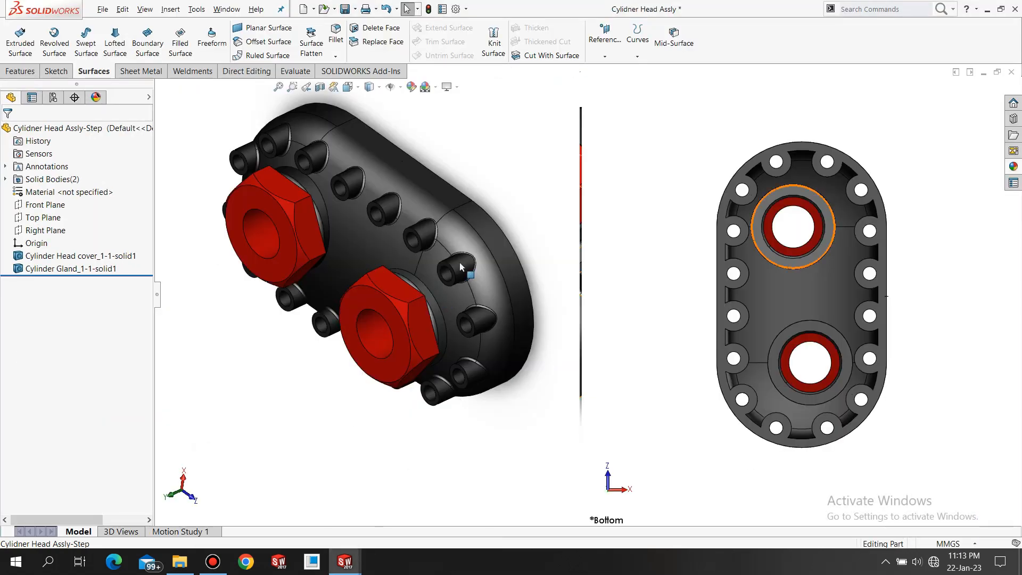
middle_click_drag(449, 337, 357, 374)
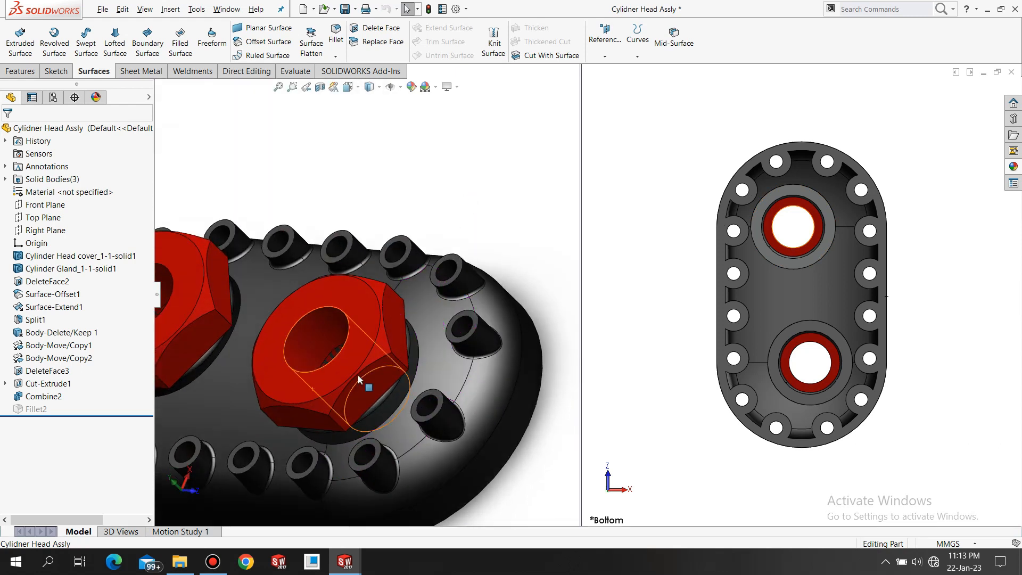
scroll(345, 386, "up", 5)
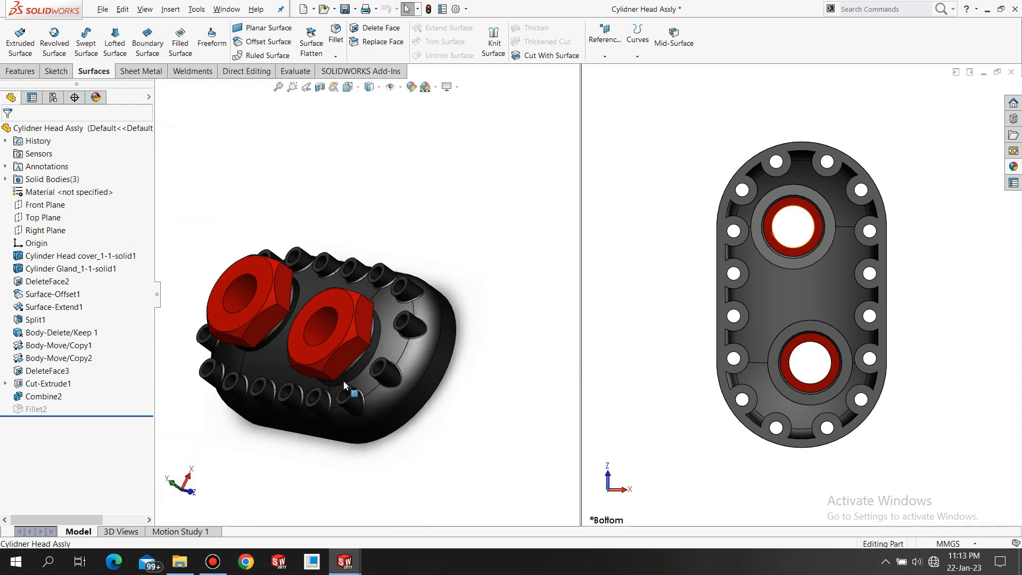
middle_click_drag(309, 389, 344, 414)
mouse_move(347, 569)
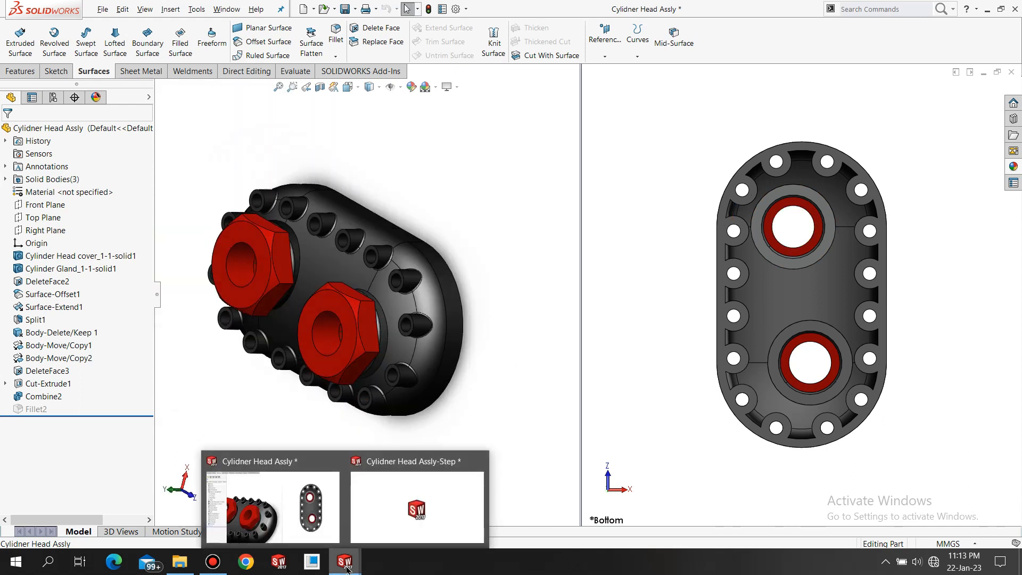
mouse_move(391, 510)
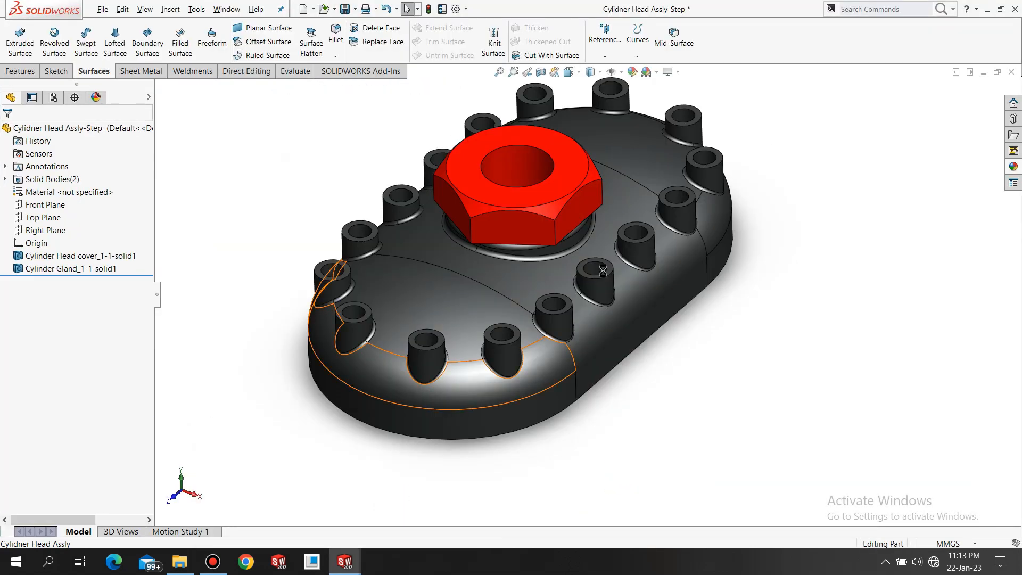
middle_click_drag(602, 271, 610, 334)
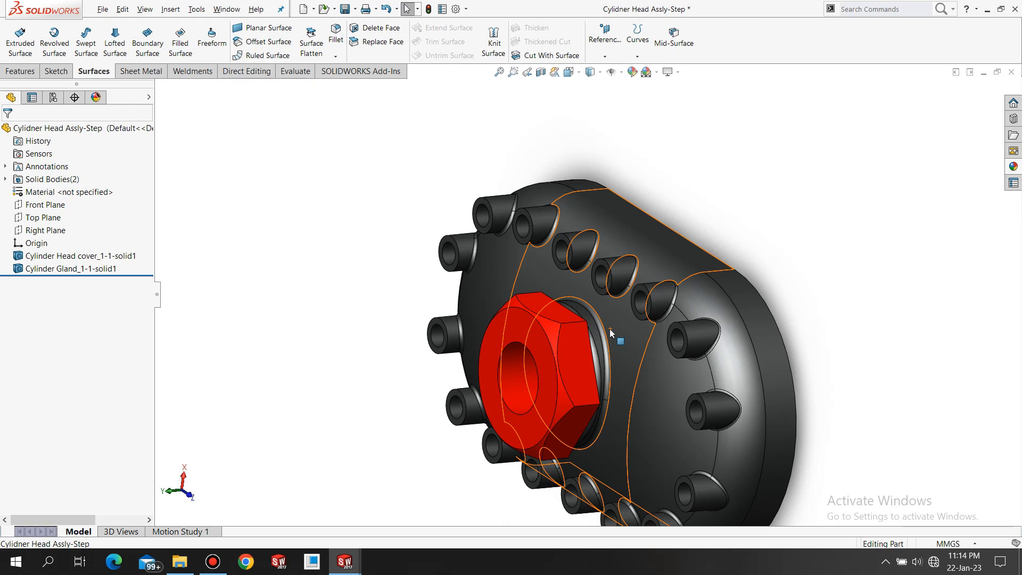
key("ctrl+7")
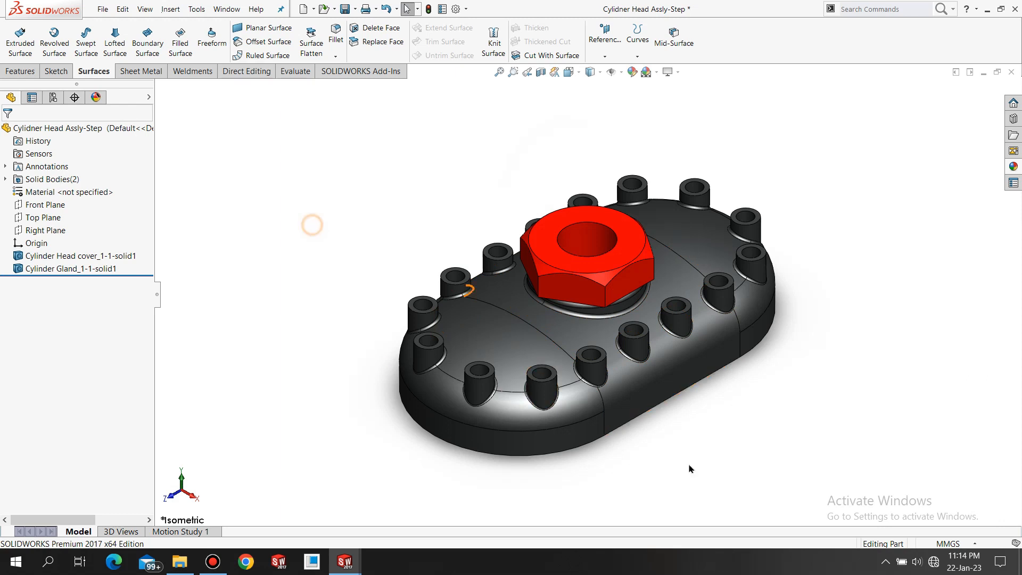
scroll(700, 469, "down", 1)
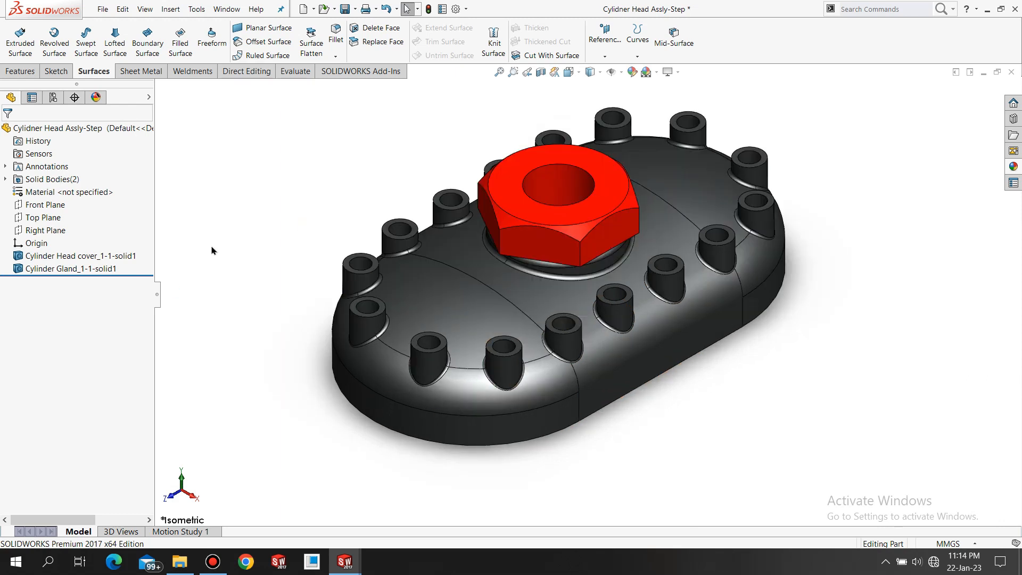
scroll(633, 305, "down", 1)
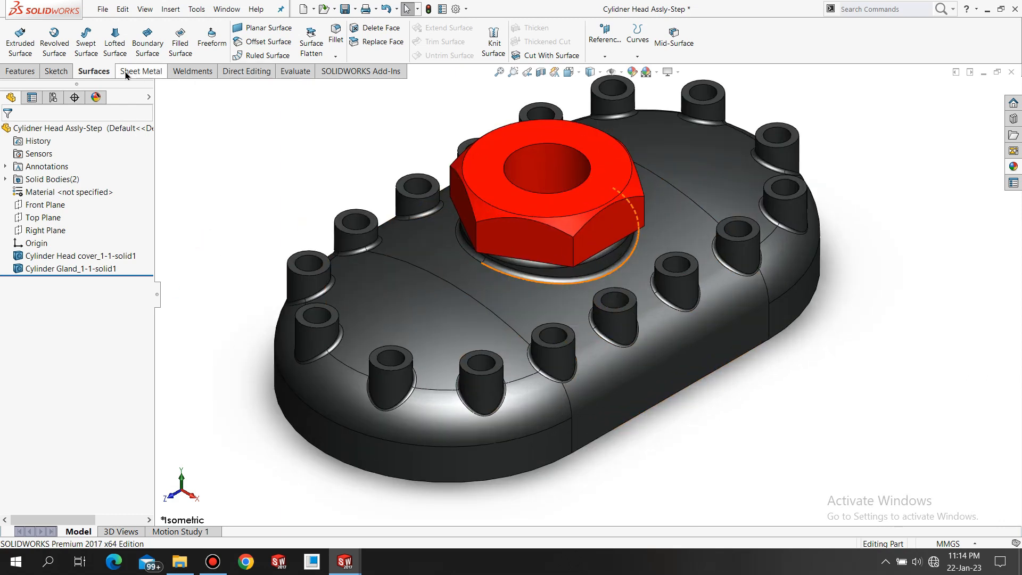
right_click(90, 72)
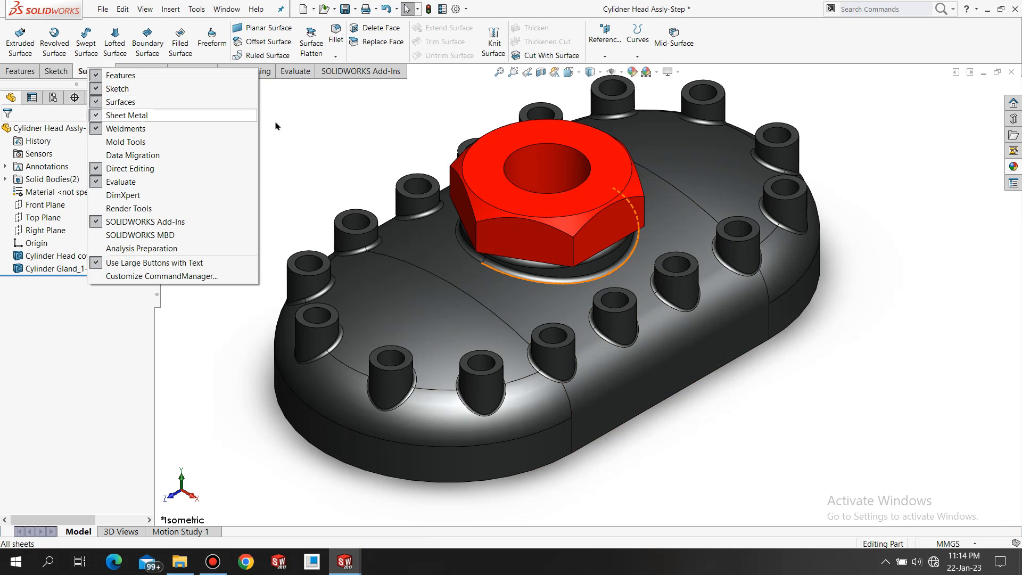
left_click(339, 135)
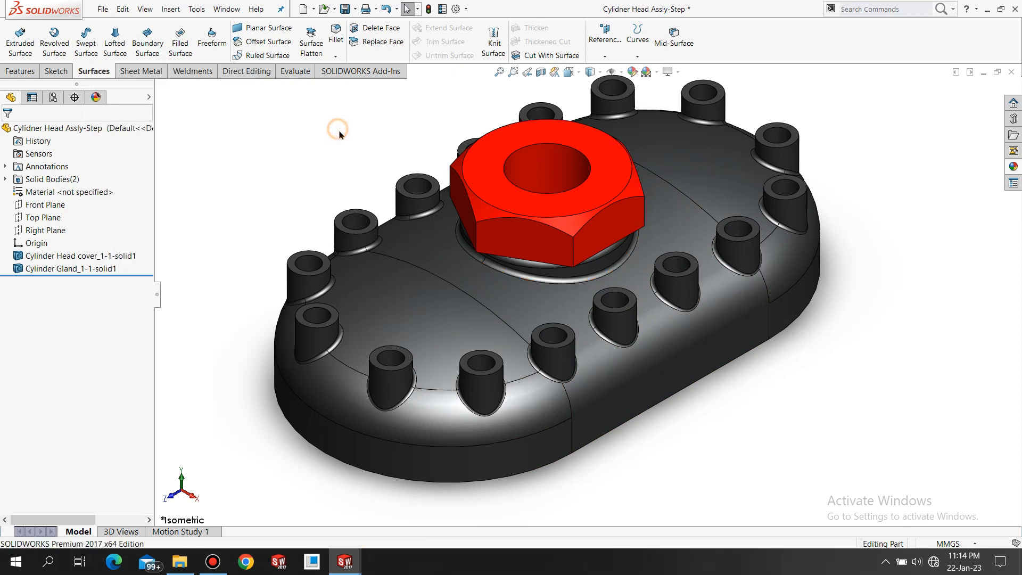
Delete the fillet faces around the base of the cover's central boss using the Delete and Patch option
left_click(368, 31)
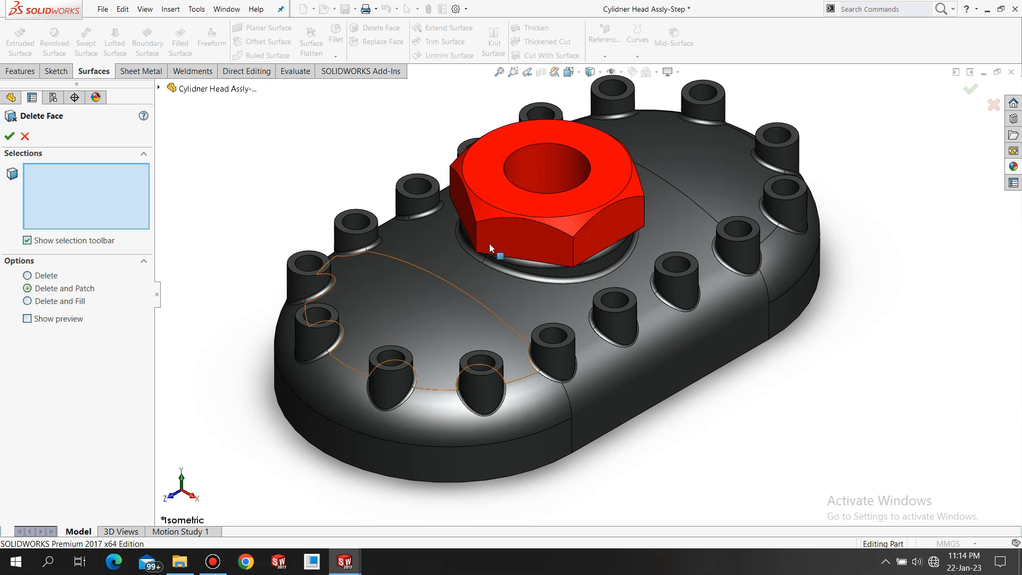
scroll(577, 290, "down", 6)
middle_click_drag(604, 346, 546, 281)
left_click(601, 374)
left_click(557, 431)
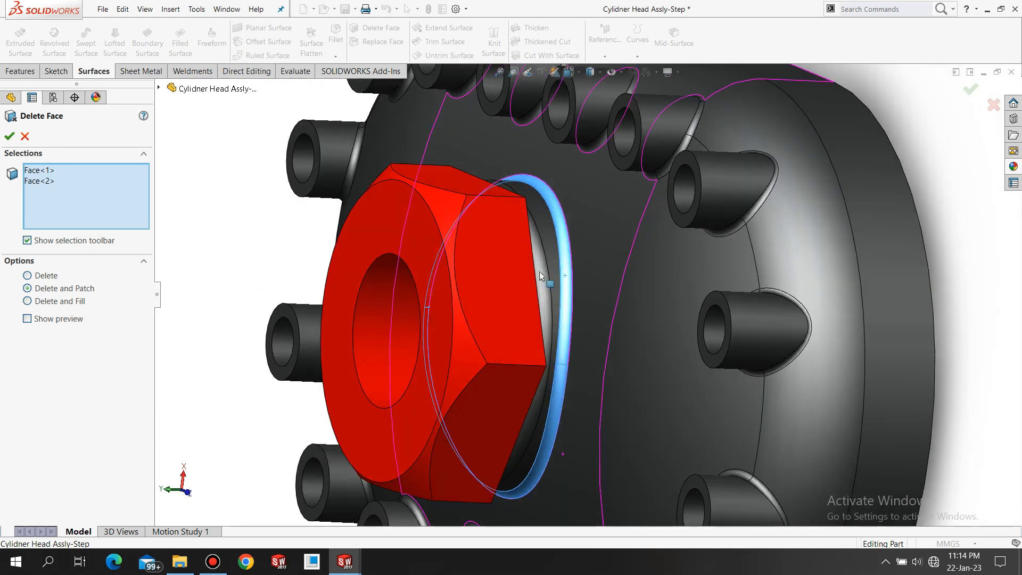
scroll(545, 234, "down", 2)
scroll(585, 246, "up", 4)
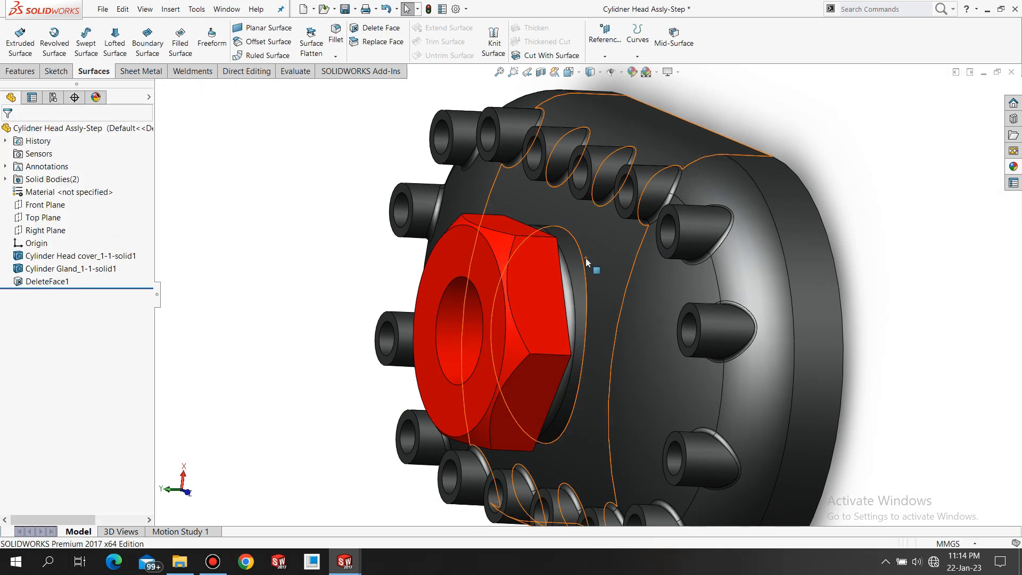
Examine the junction between the central boss and the cover from several angles
scroll(589, 318, "down", 1)
mouse_move(588, 318)
middle_mouse_down()
mouse_move(612, 356)
mouse_move(591, 336)
middle_mouse_up()
middle_click_drag(590, 270, 590, 273)
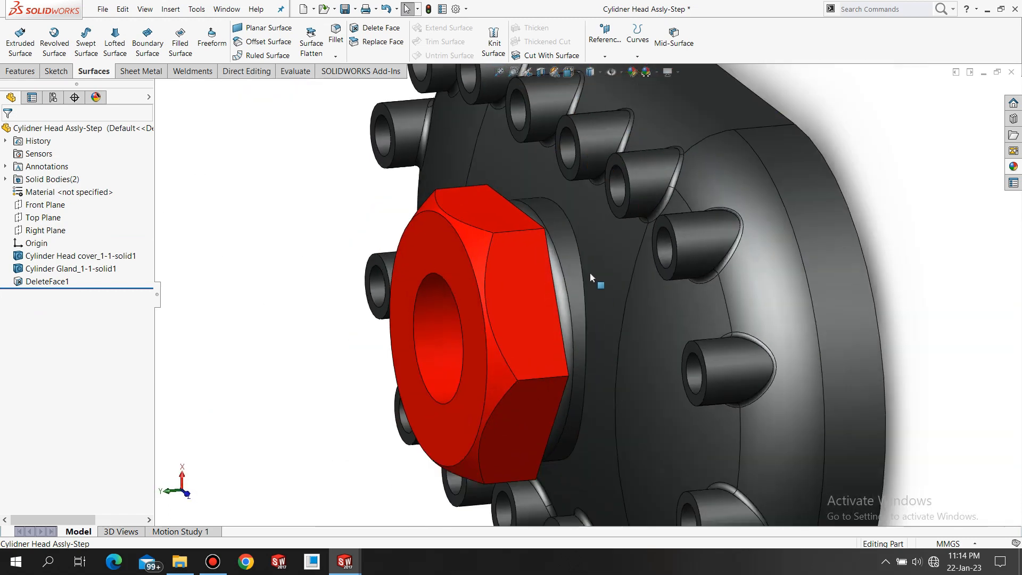
scroll(590, 273, "up", 3)
middle_click_drag(586, 392, 593, 329)
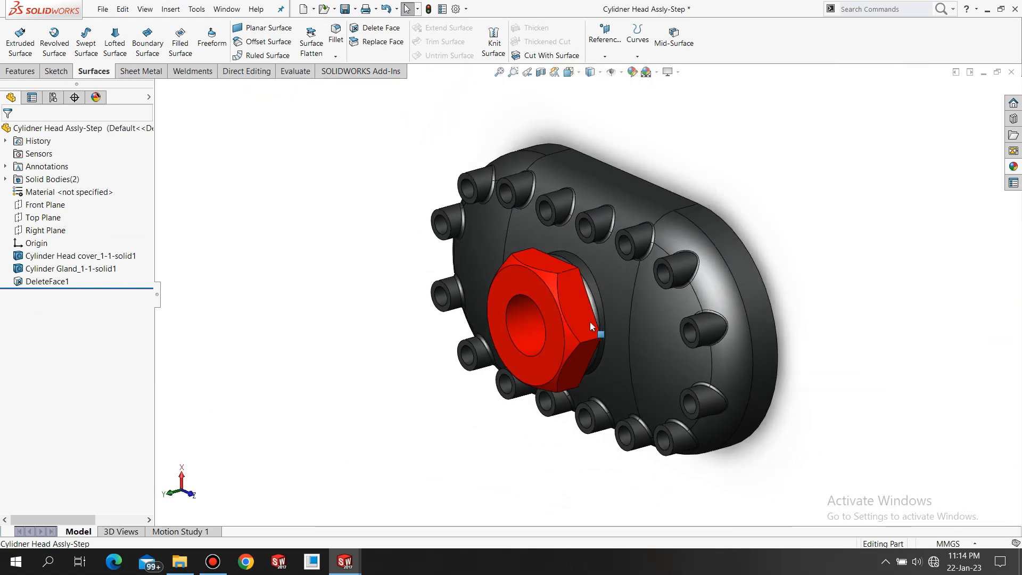
scroll(580, 289, "down", 2)
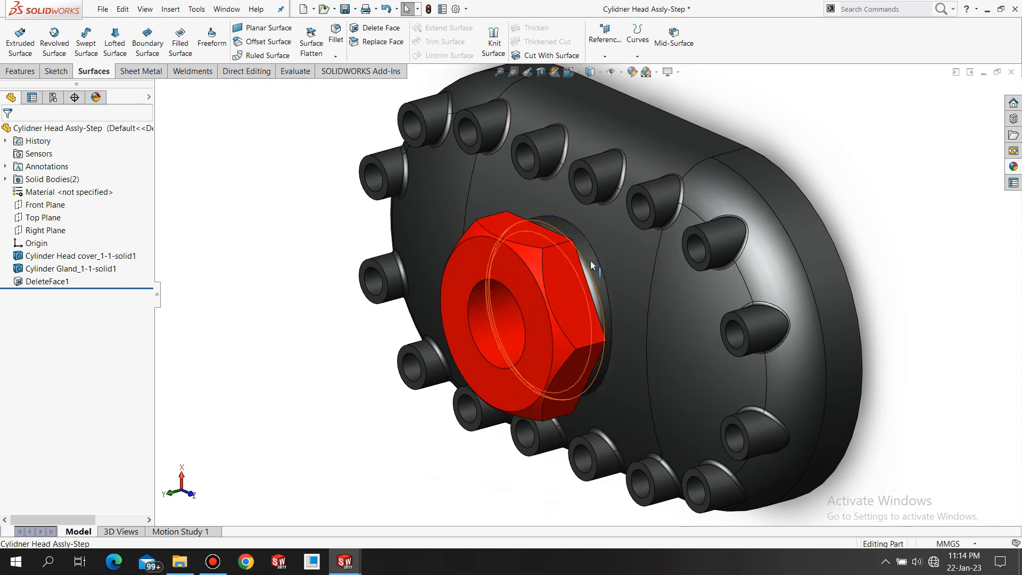
mouse_move(635, 247)
middle_mouse_down()
mouse_move(616, 249)
mouse_move(628, 258)
middle_mouse_up()
scroll(662, 179, "up", 1)
scroll(662, 179, "down", 1)
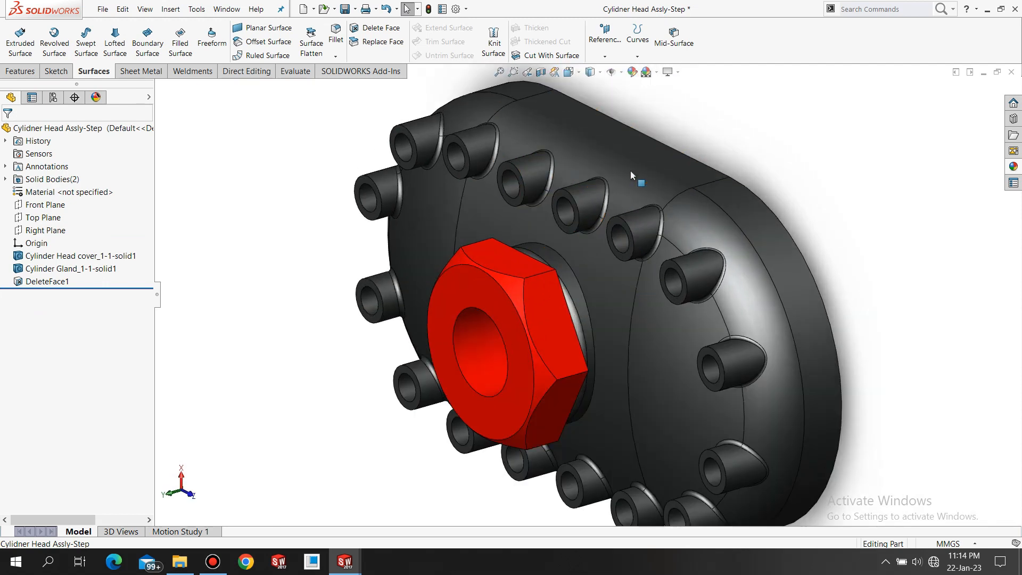
Copy the cylindrical outer face of the central boss as an offset surface at 0 mm
left_click(268, 42)
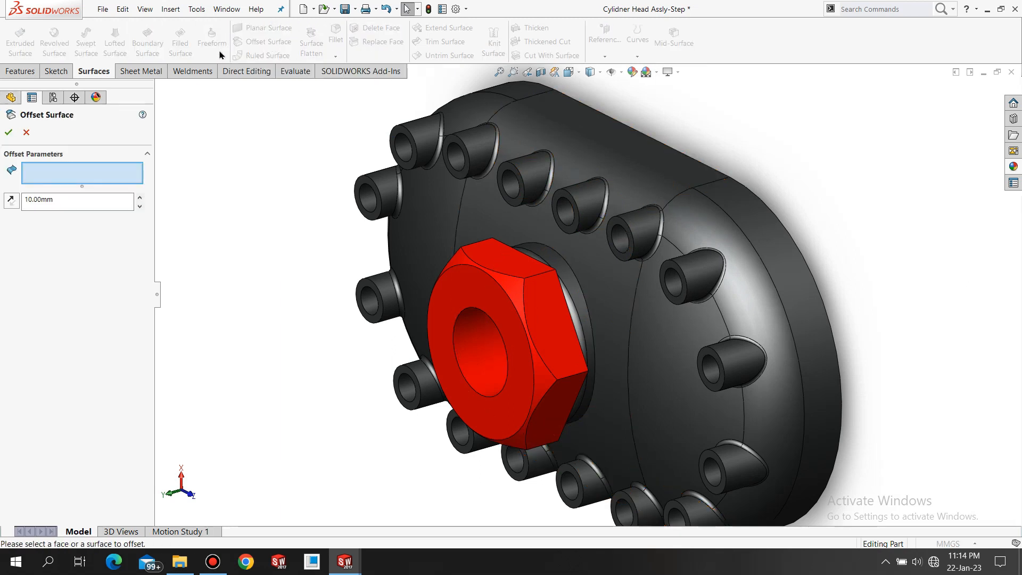
scroll(586, 405, "down", 5)
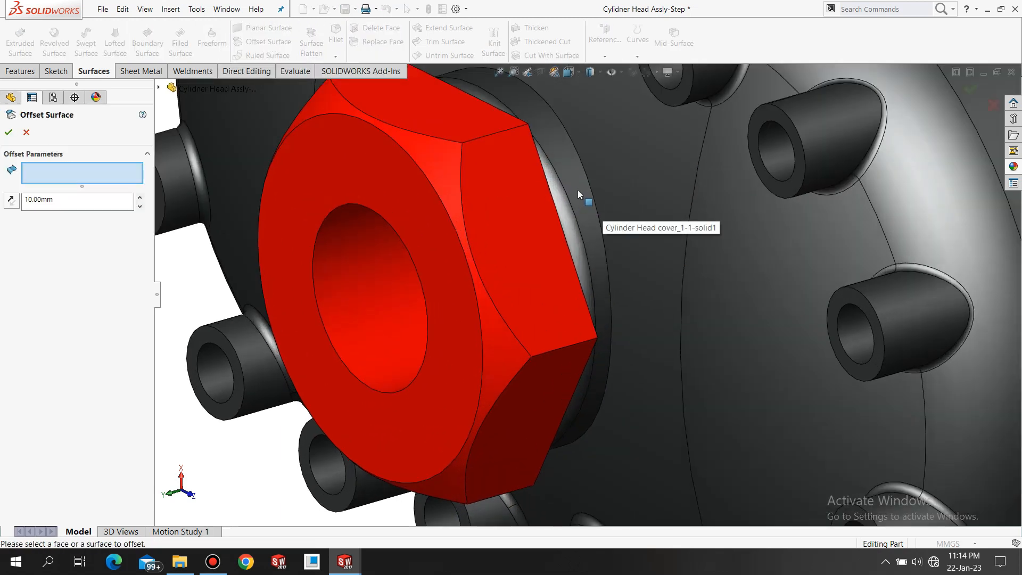
left_click(578, 192)
left_click(71, 202)
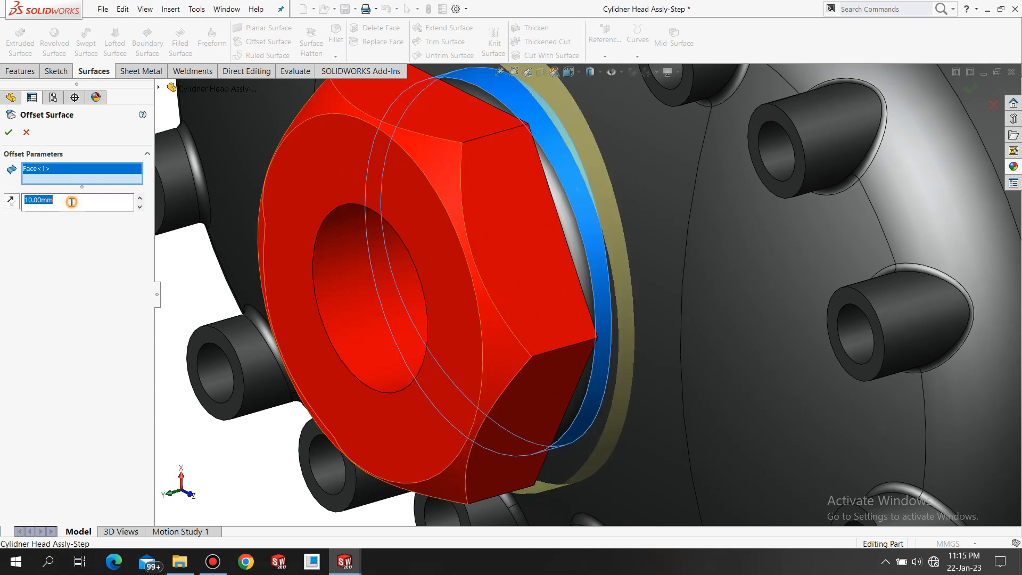
type("0")
key("Return")
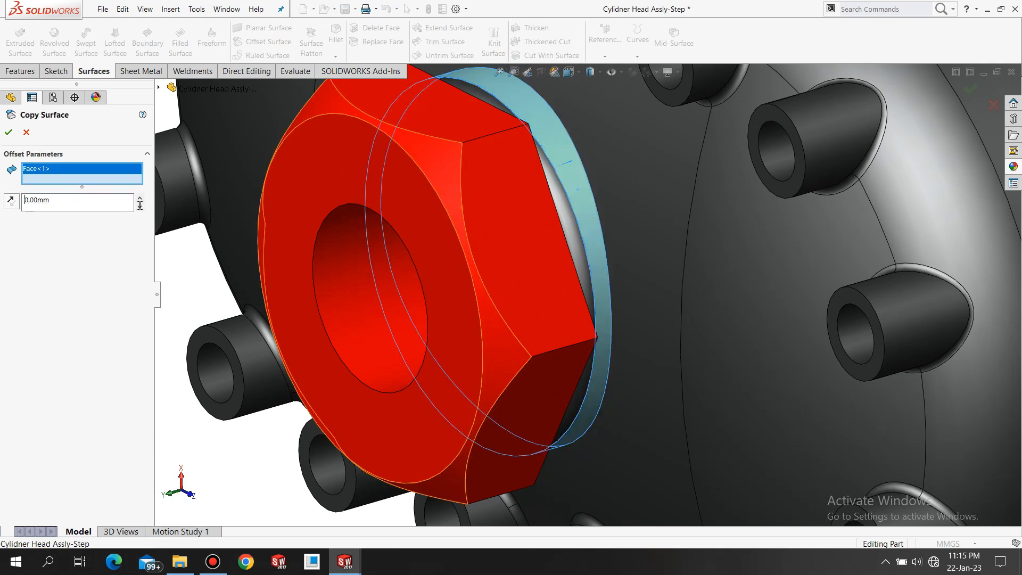
Isolate the copied cylindrical surface body so that it alone is shown
scroll(634, 170, "up", 2)
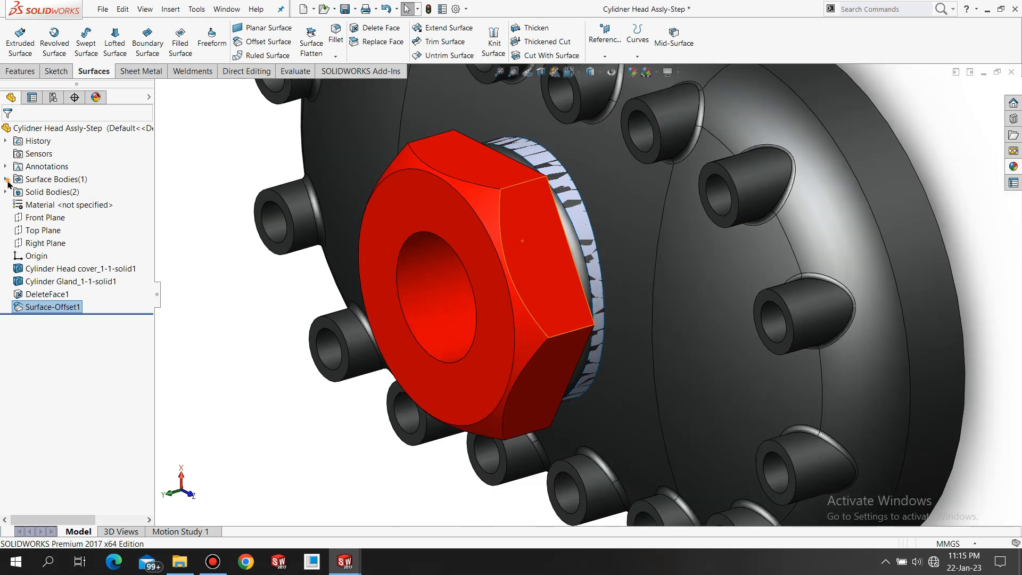
left_click(6, 179)
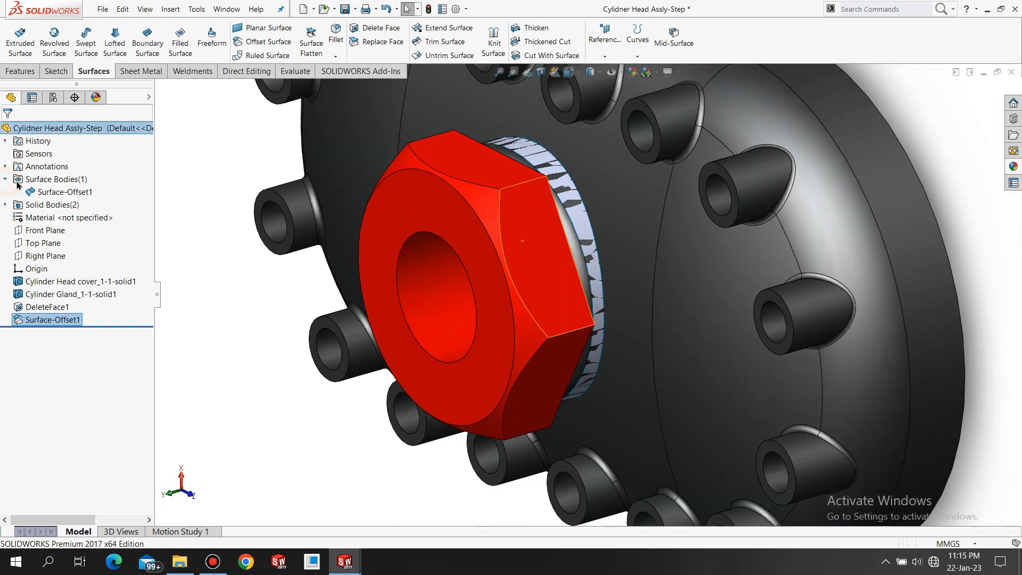
right_click(70, 194)
left_click(602, 205)
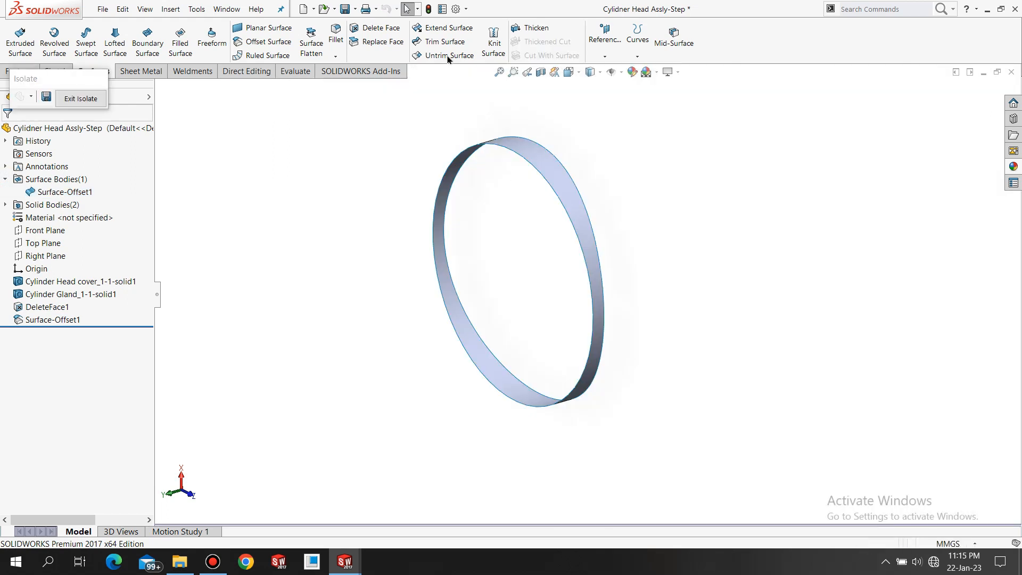
Extend the cylindrical surface's face by 150 mm with the Same surface type, and exit the isolated display
left_click(431, 29)
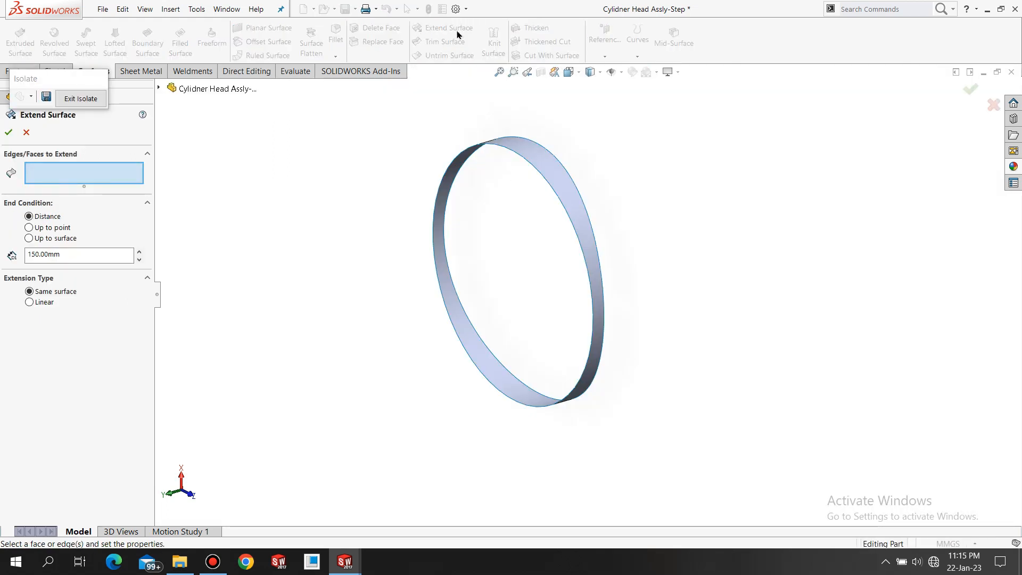
left_click(543, 162)
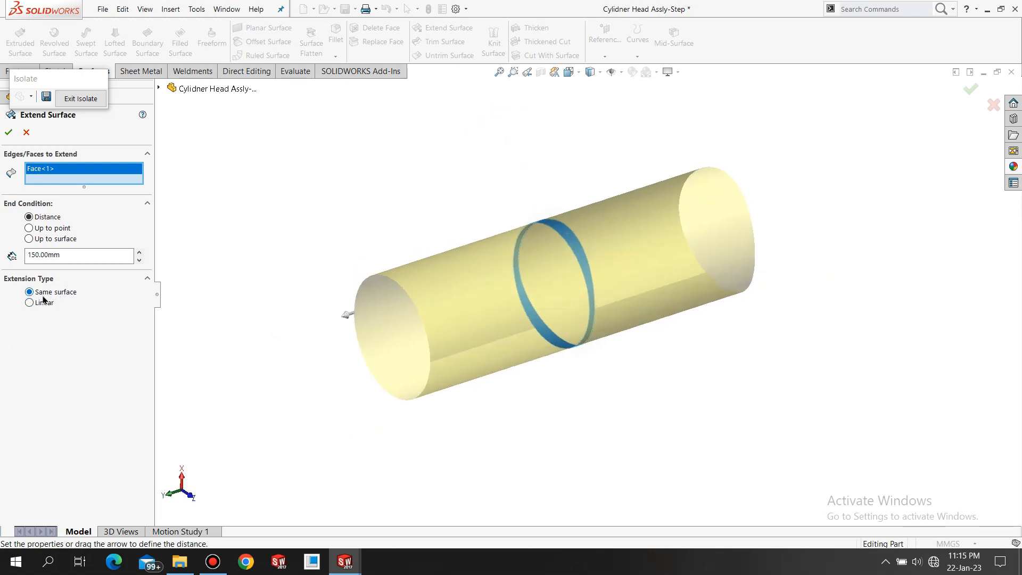
left_click(9, 136)
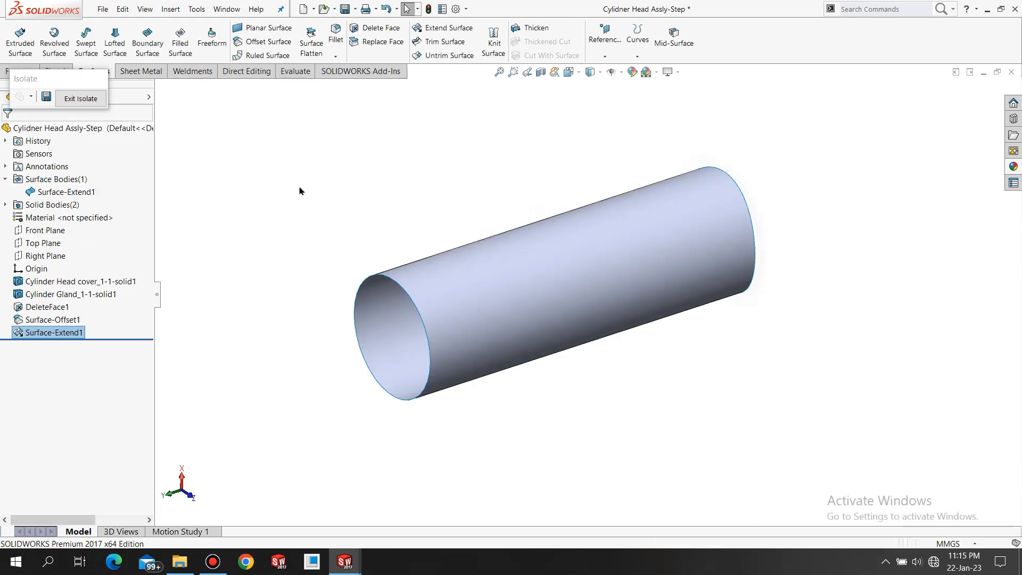
left_click(81, 99)
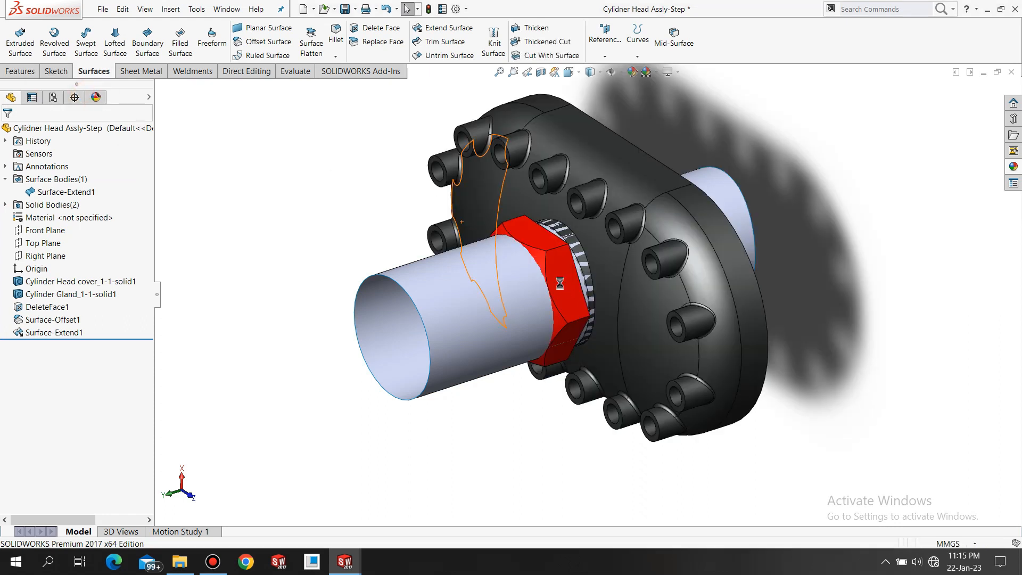
Start a Split operation using the extended cylindrical surface as the trim tool
scroll(558, 316, "down", 3)
middle_click_drag(558, 316, 415, 307)
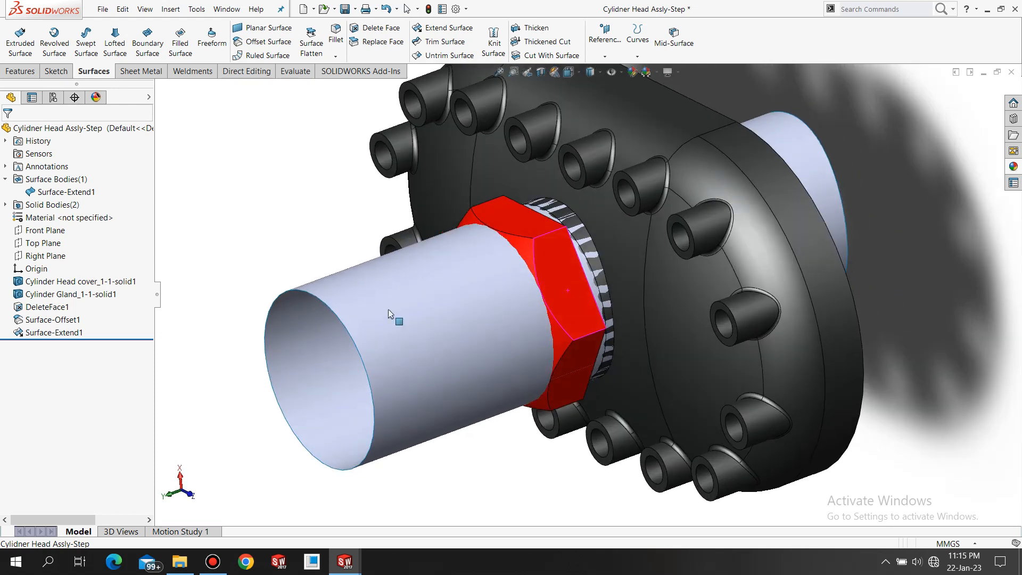
scroll(469, 300, "up", 2)
scroll(731, 108, "down", 1)
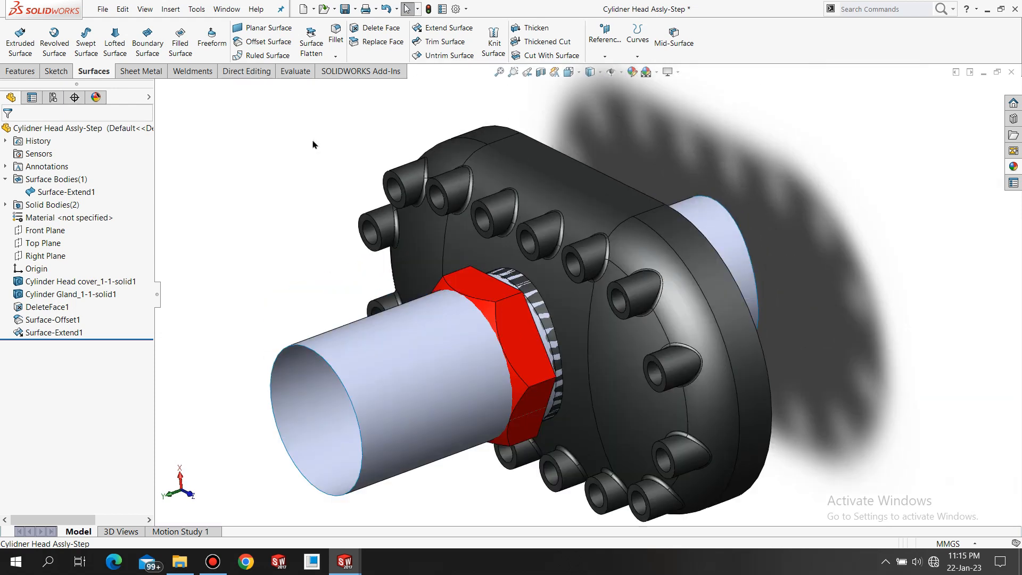
left_click(230, 74)
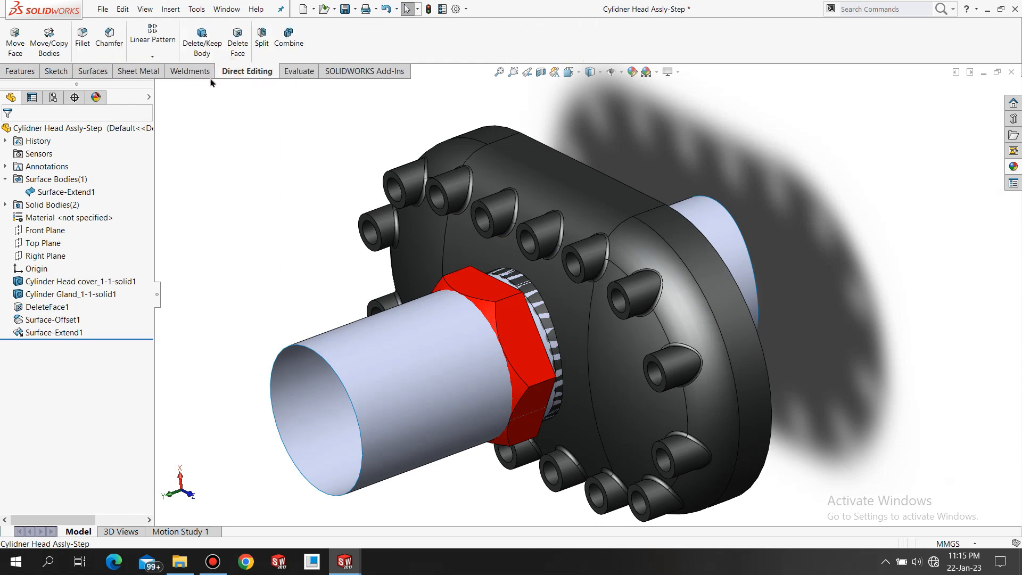
left_click(261, 43)
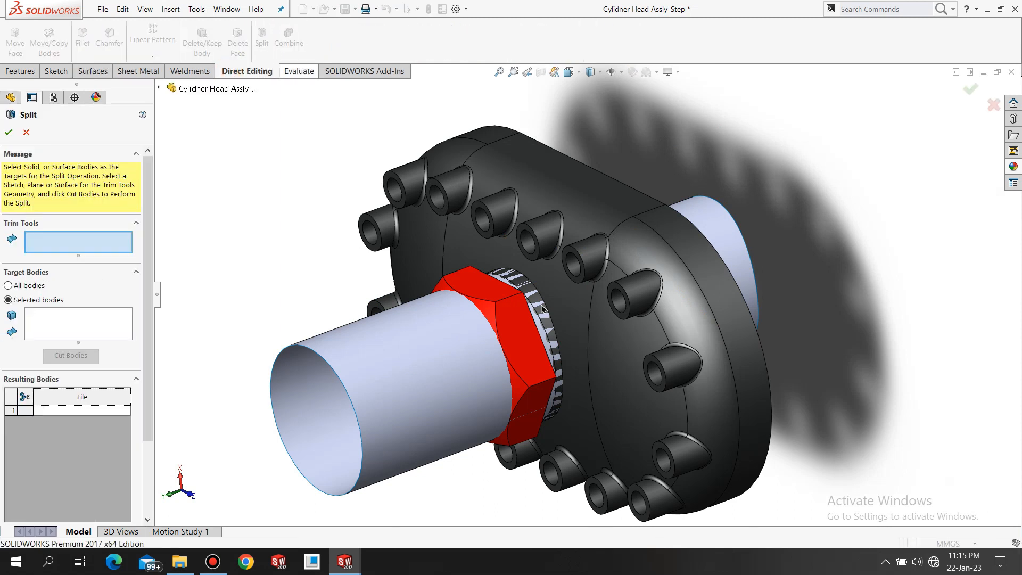
scroll(557, 363, "up", 2)
scroll(557, 363, "down", 1)
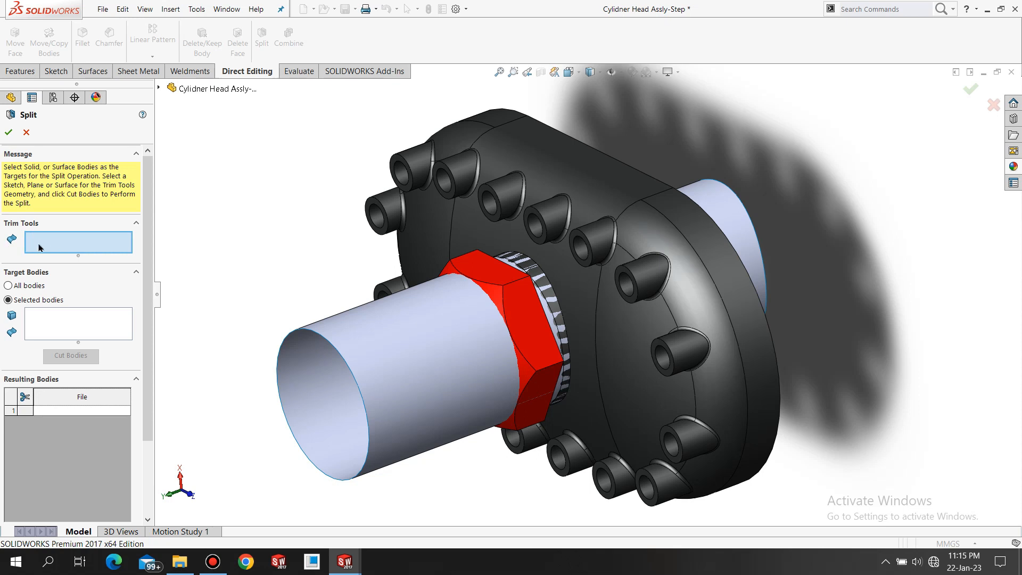
left_click(362, 338)
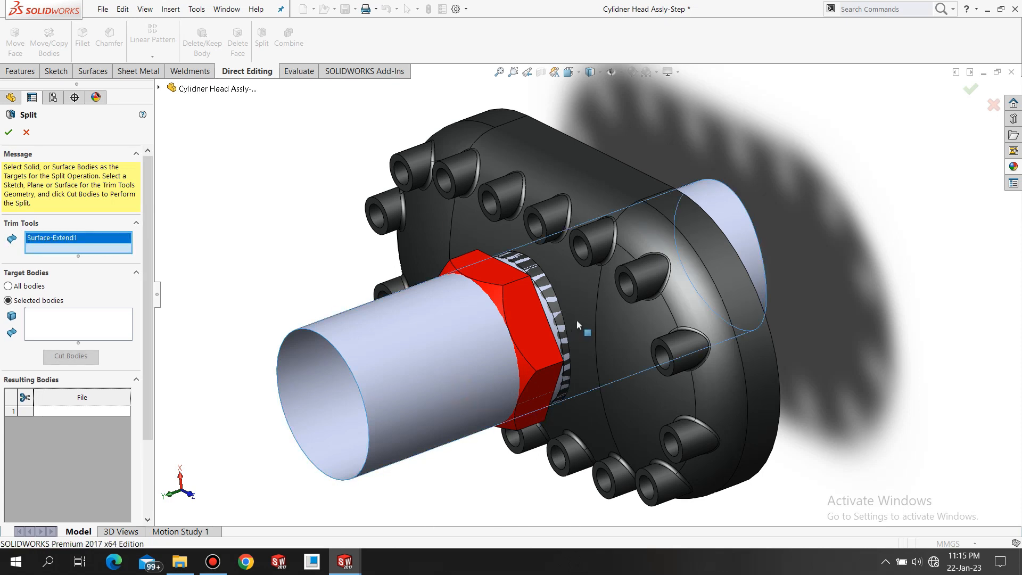
Set the head cover body as the split target and cut it with the cylindrical surface
scroll(579, 325, "down", 2)
mouse_move(578, 325)
middle_mouse_down()
mouse_move(545, 269)
mouse_move(585, 322)
middle_mouse_up()
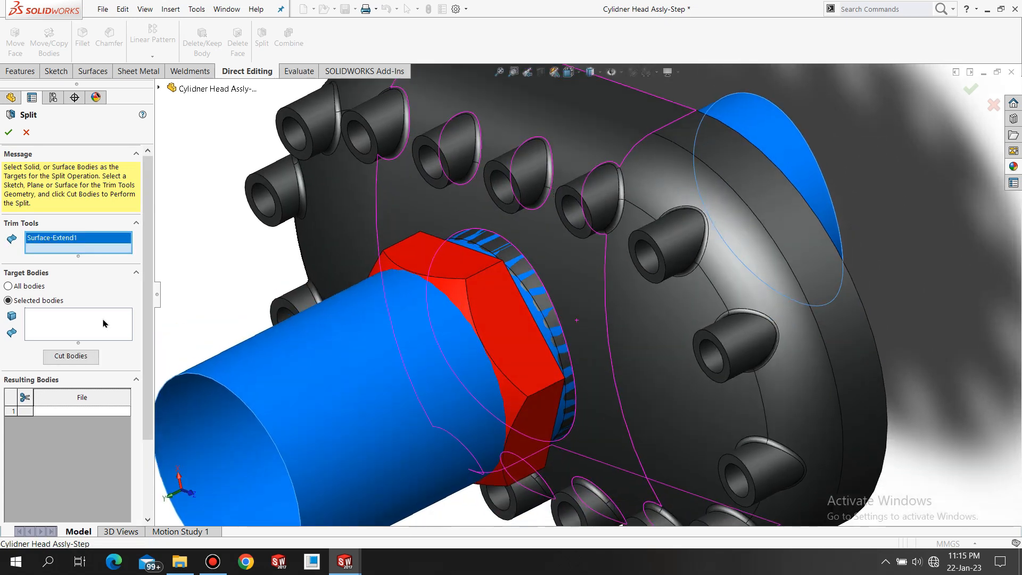
left_click(49, 325)
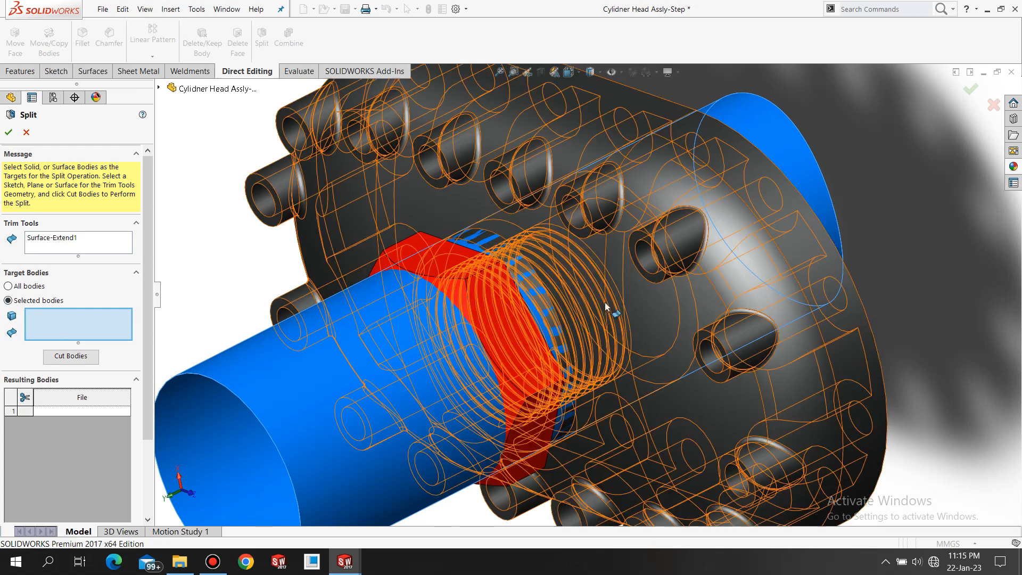
scroll(610, 307, "up", 2)
scroll(604, 307, "down", 2)
middle_click_drag(600, 309, 573, 294)
scroll(612, 315, "down", 1)
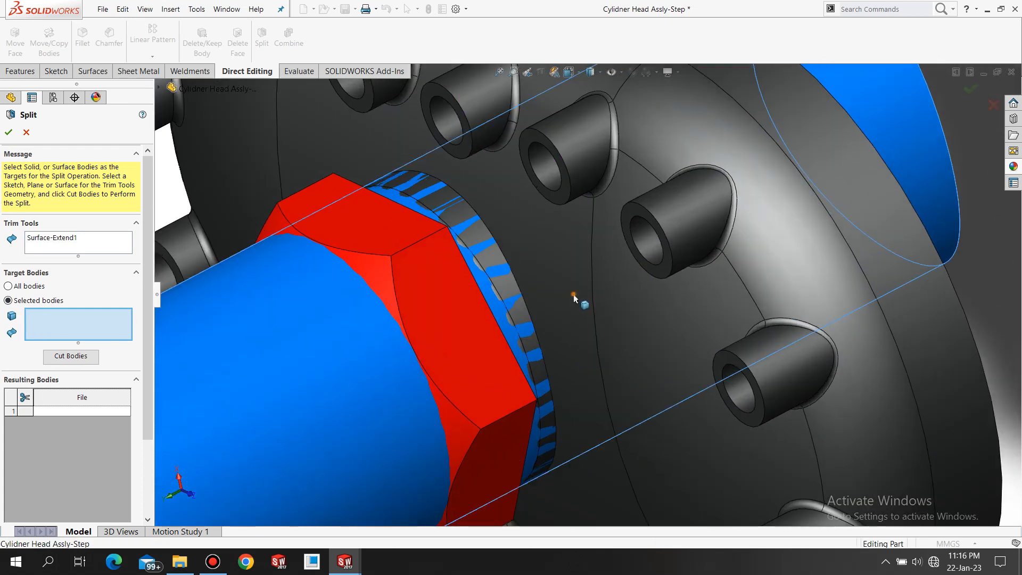
left_click(573, 294)
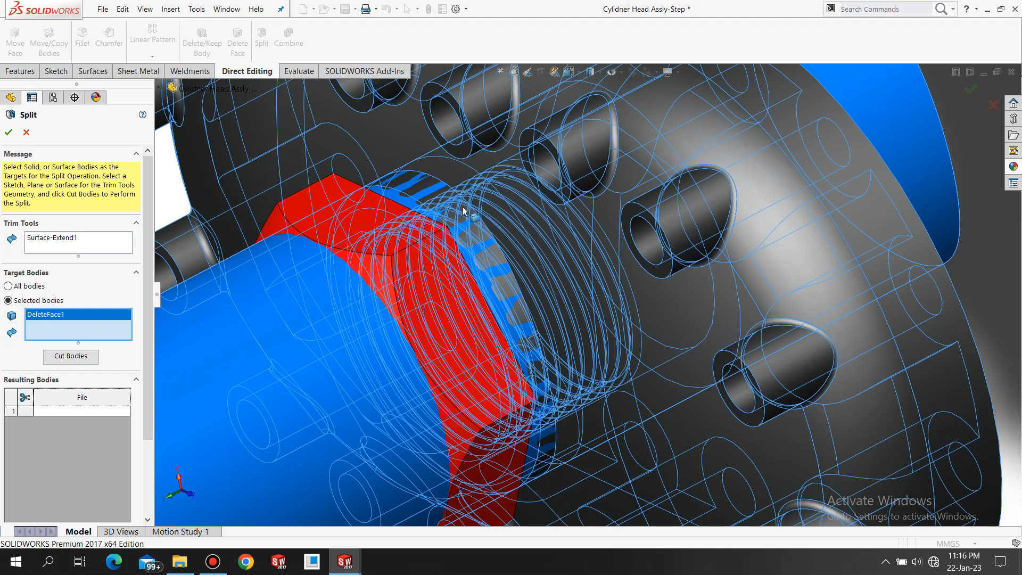
middle_click_drag(462, 208, 475, 269)
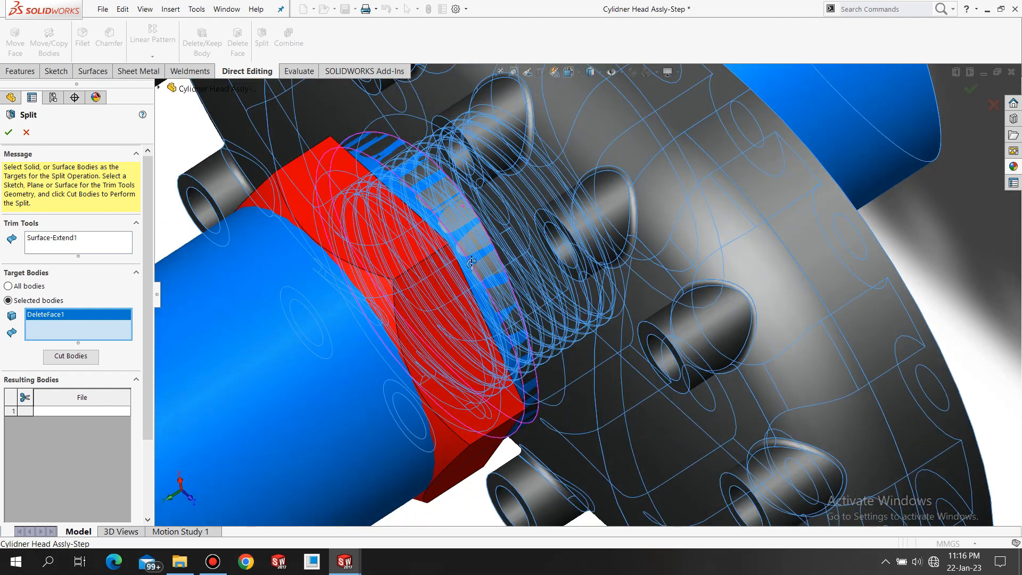
scroll(476, 270, "up", 1)
scroll(476, 274, "up", 5)
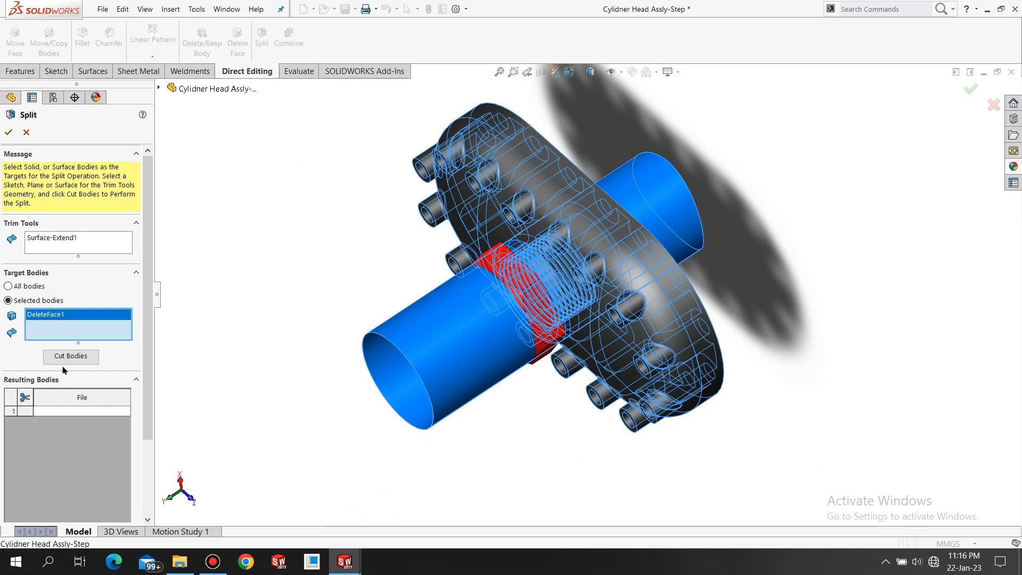
left_click(73, 357)
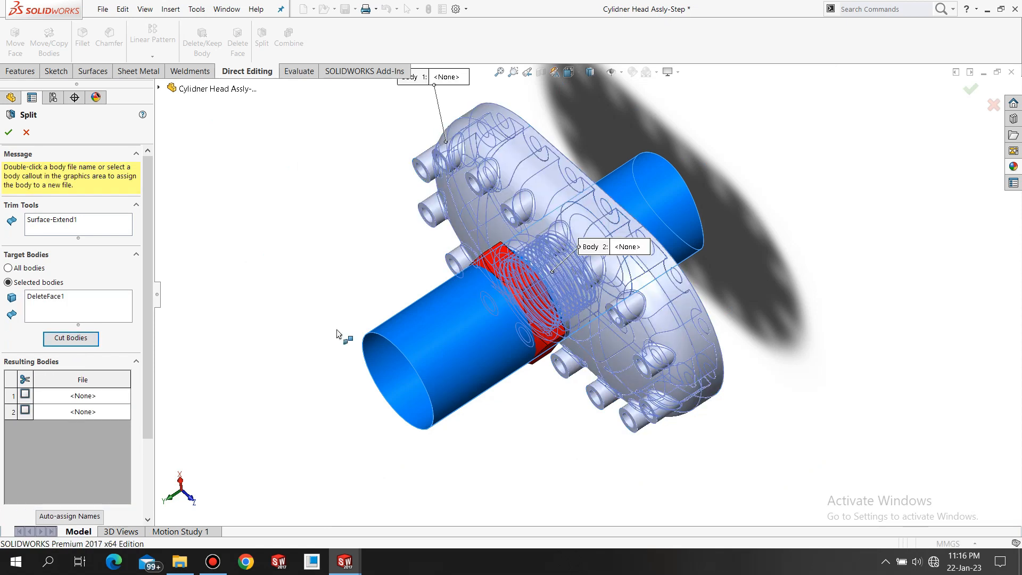
Include both resulting bodies of the head cover and complete the split
scroll(594, 355, "down", 1)
middle_click_drag(595, 355, 581, 330)
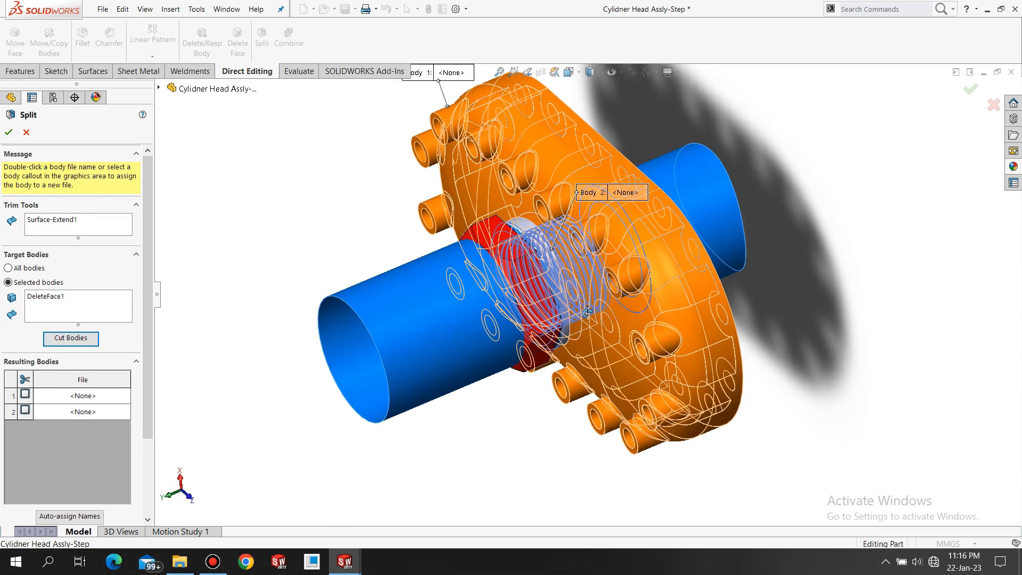
left_click(26, 377)
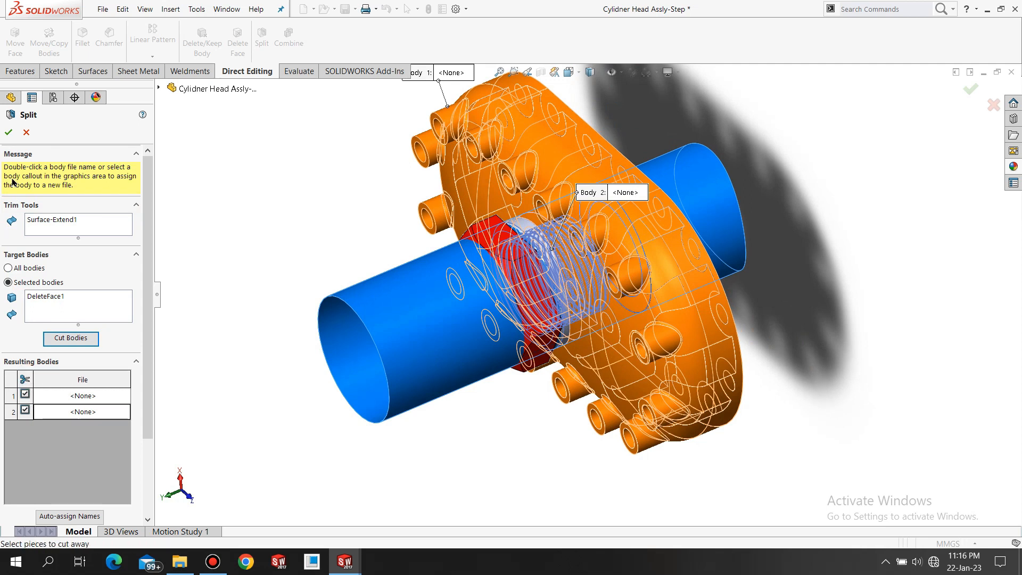
left_click(14, 134)
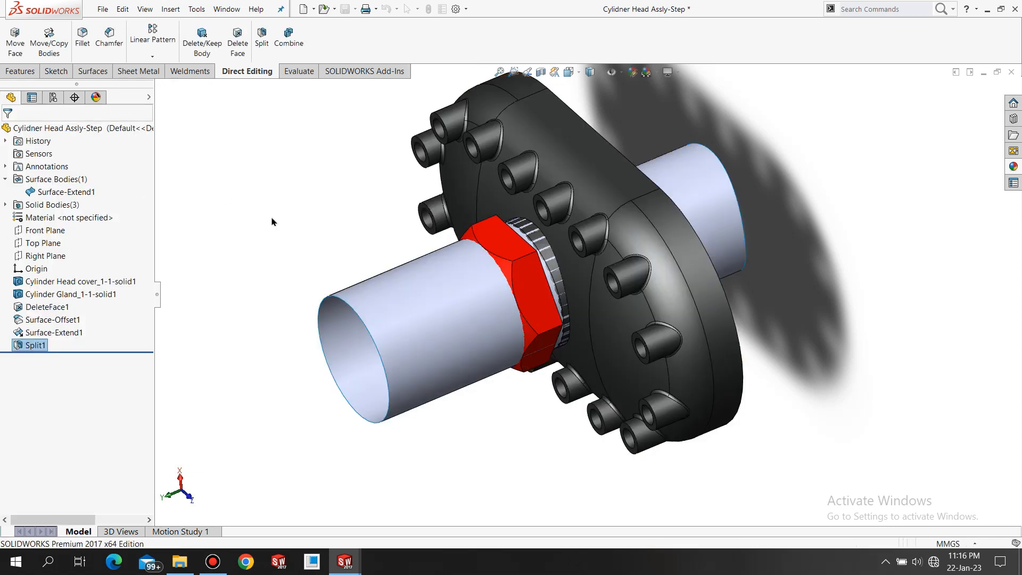
Examine the gland, the outer cover and the separated central boss by highlighting each solid body in turn
left_click(10, 206)
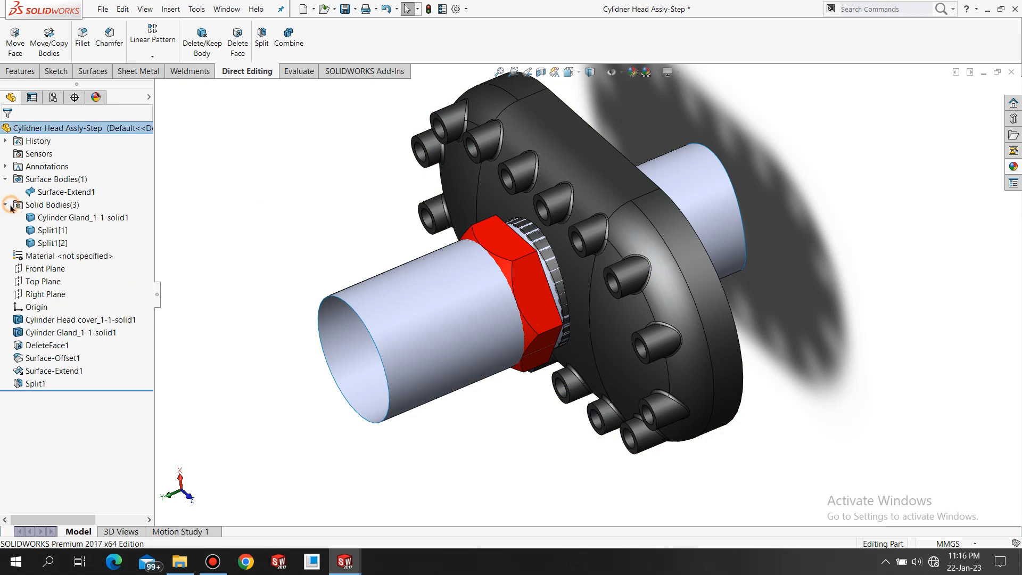
left_click(70, 219)
scroll(619, 319, "down", 2)
scroll(482, 320, "up", 1)
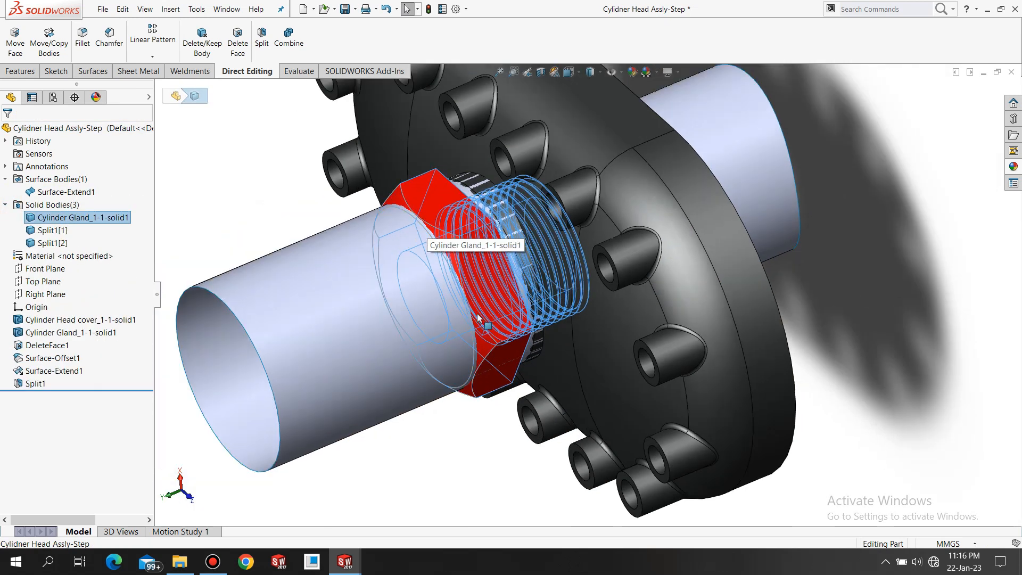
scroll(482, 319, "down", 1)
middle_click_drag(479, 269, 487, 271)
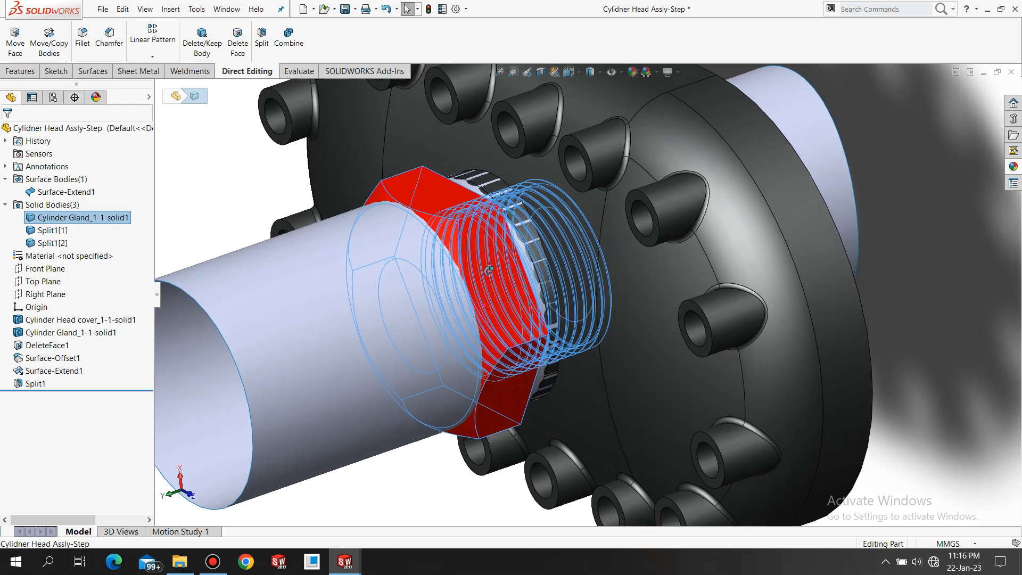
left_click(55, 235)
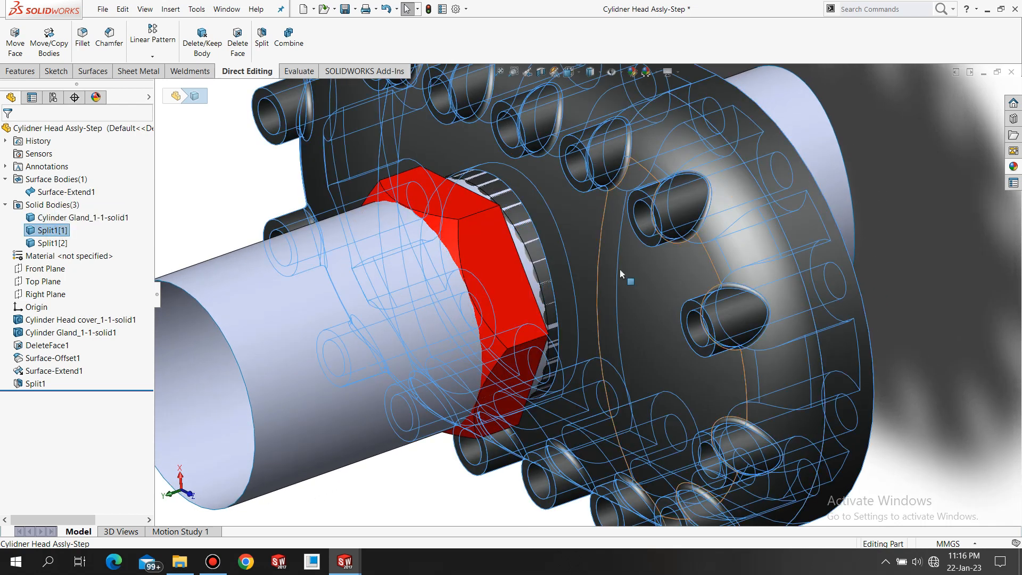
scroll(620, 274, "up", 2)
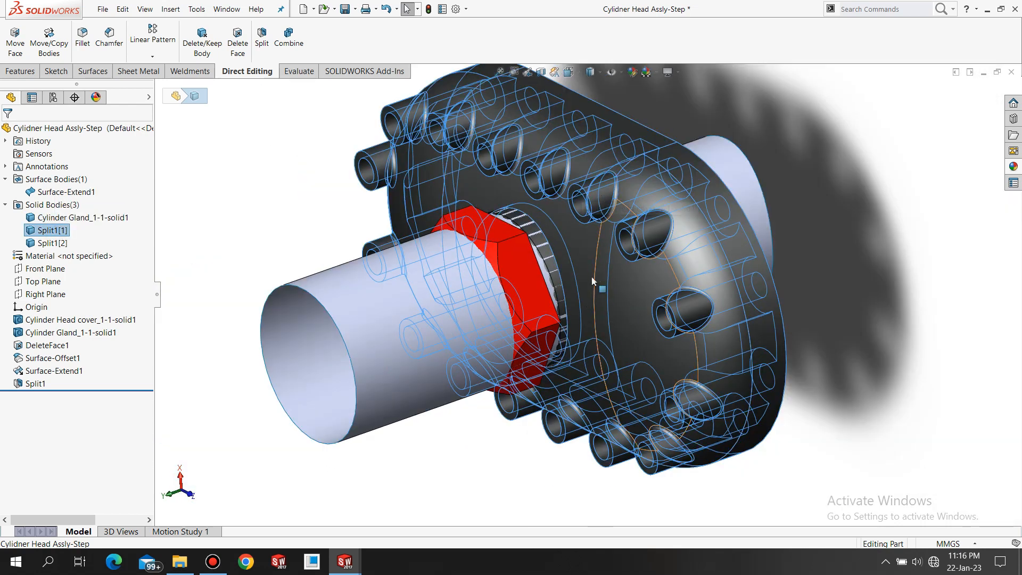
left_click(52, 242)
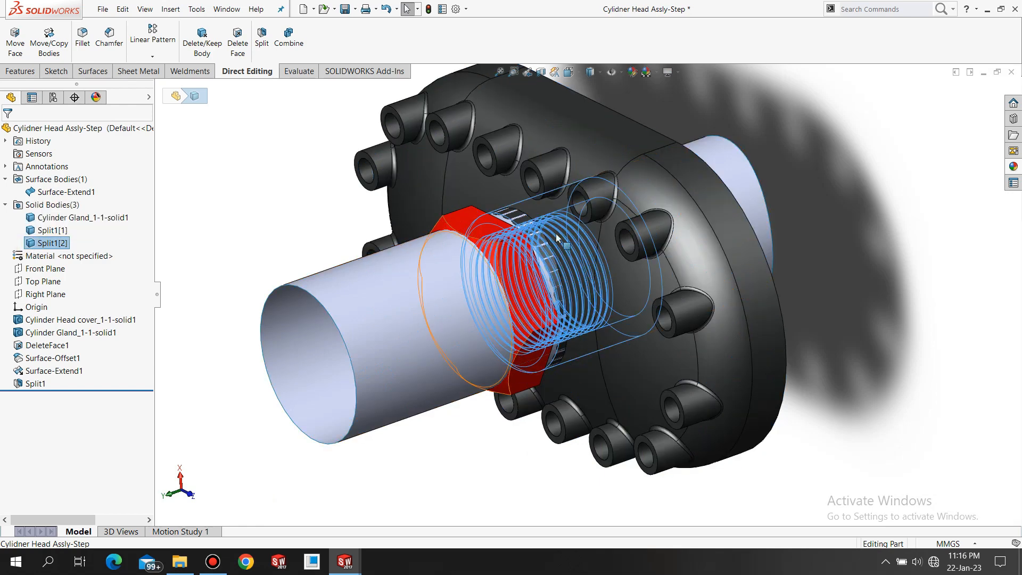
middle_click_drag(556, 238, 547, 262)
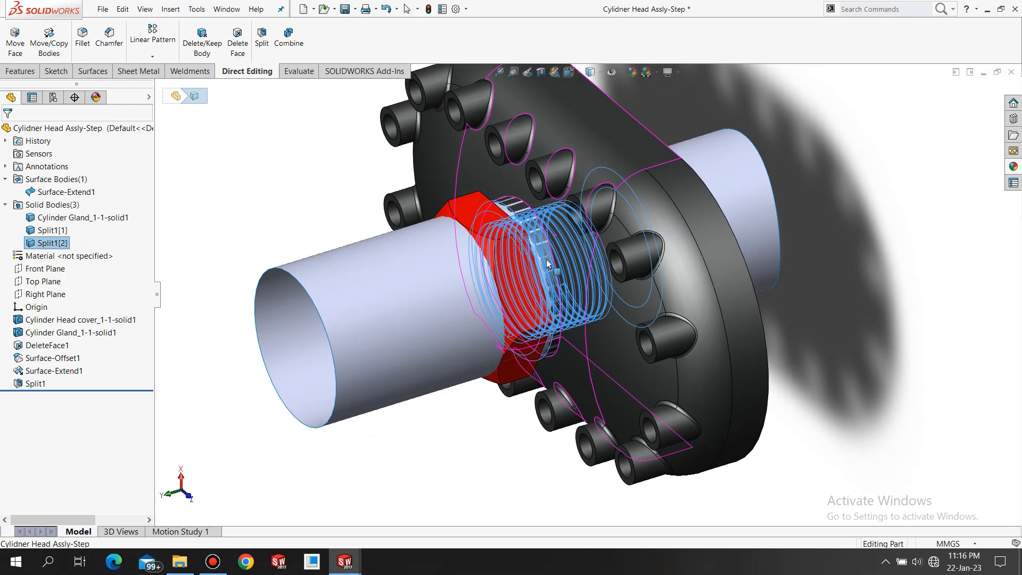
scroll(546, 262, "down", 4)
scroll(548, 268, "up", 1)
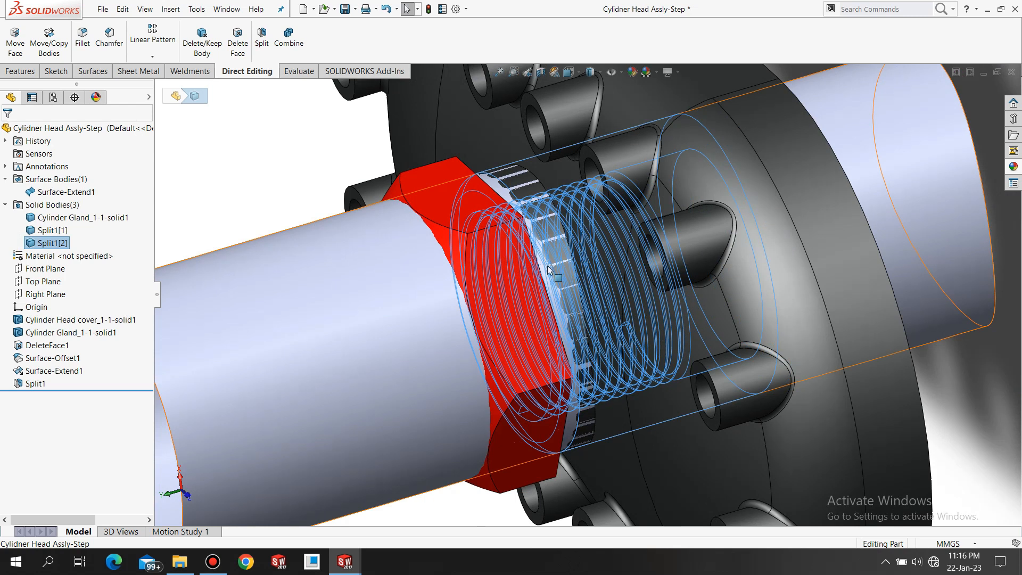
scroll(549, 270, "up", 2)
middle_click_drag(549, 271, 578, 266)
scroll(579, 267, "up", 2)
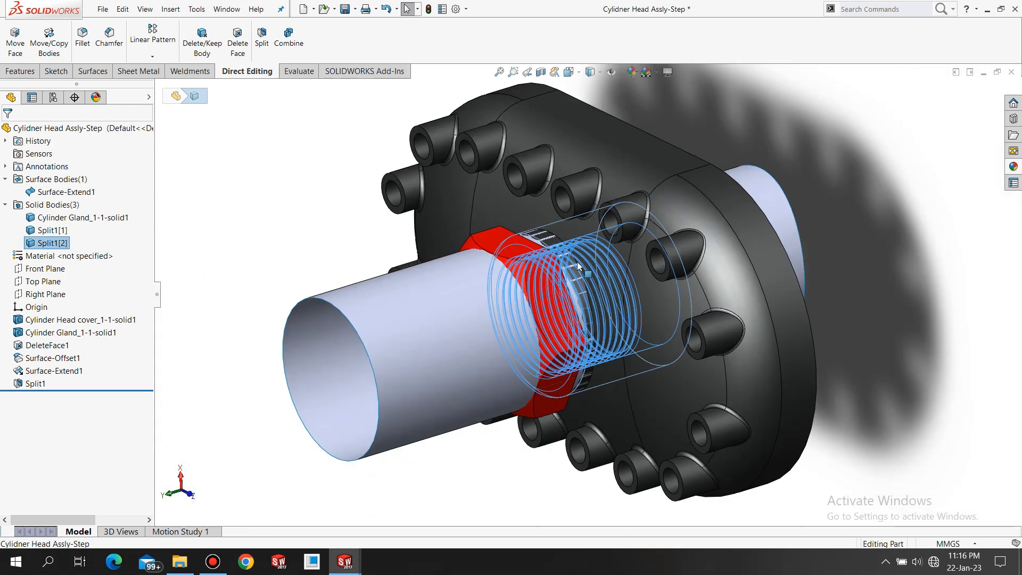
Delete the extended cylindrical surface body with Delete/Keep Body
left_click(287, 209)
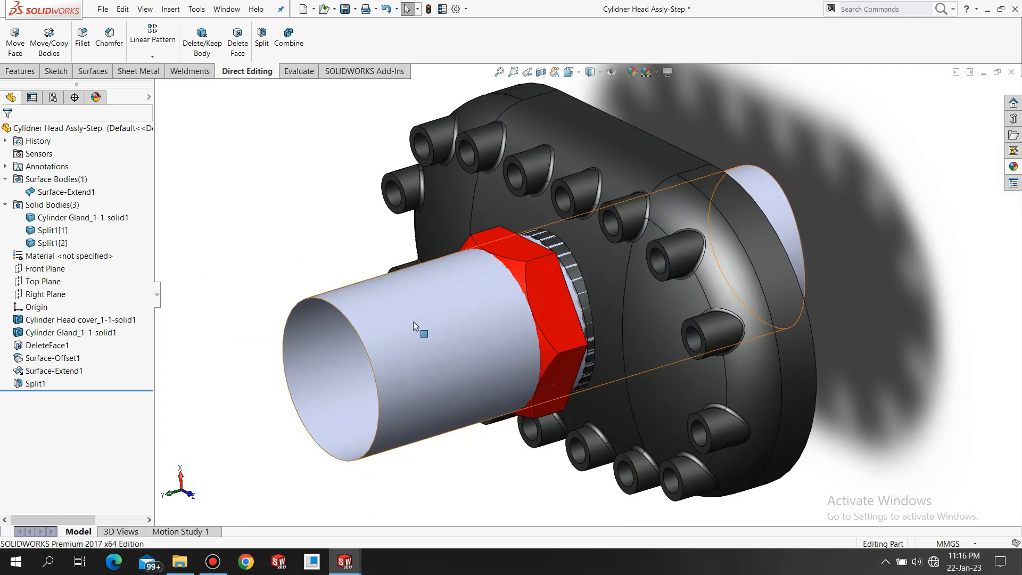
left_click(202, 43)
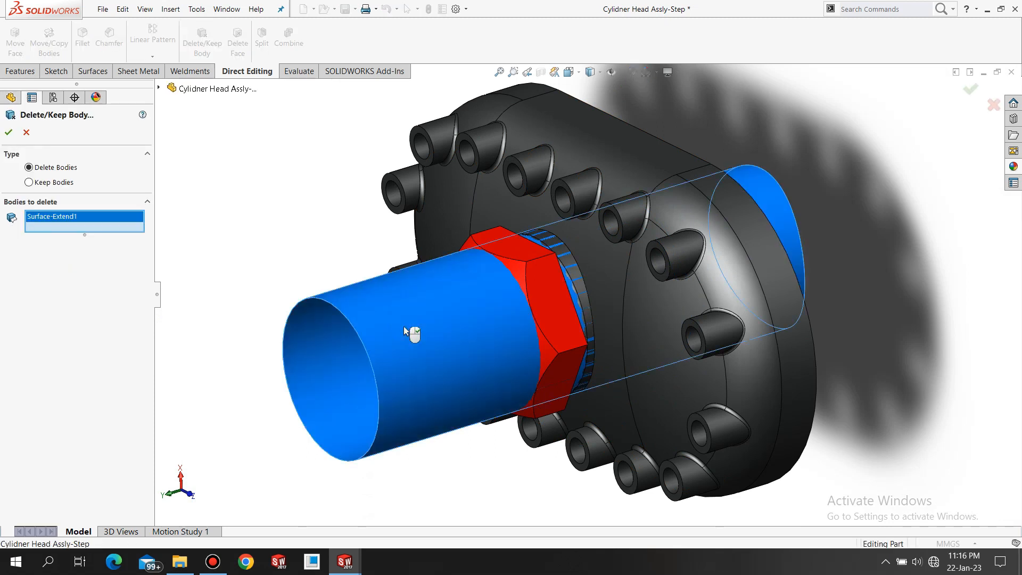
right_click(284, 307)
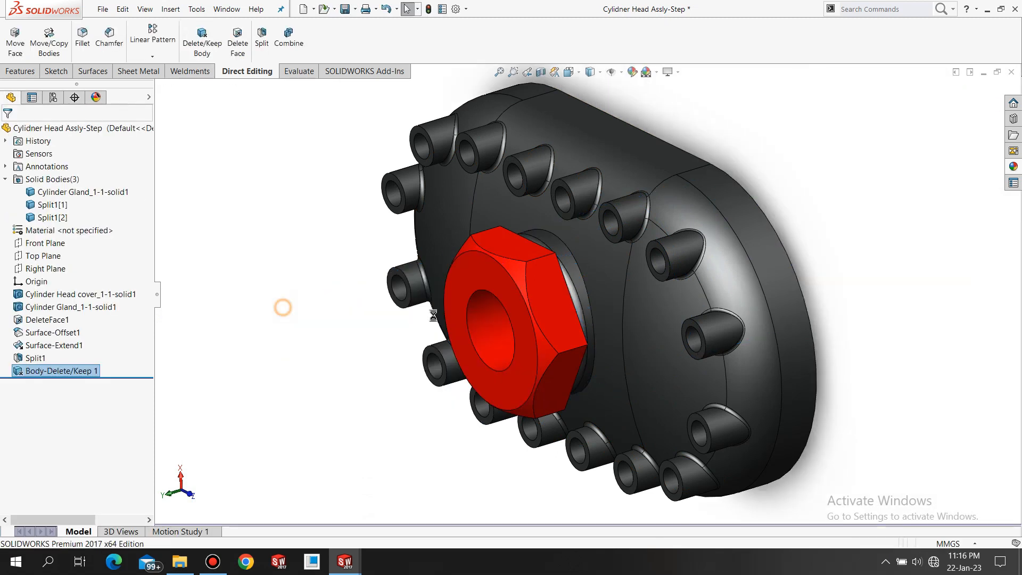
middle_click_drag(492, 330, 609, 344)
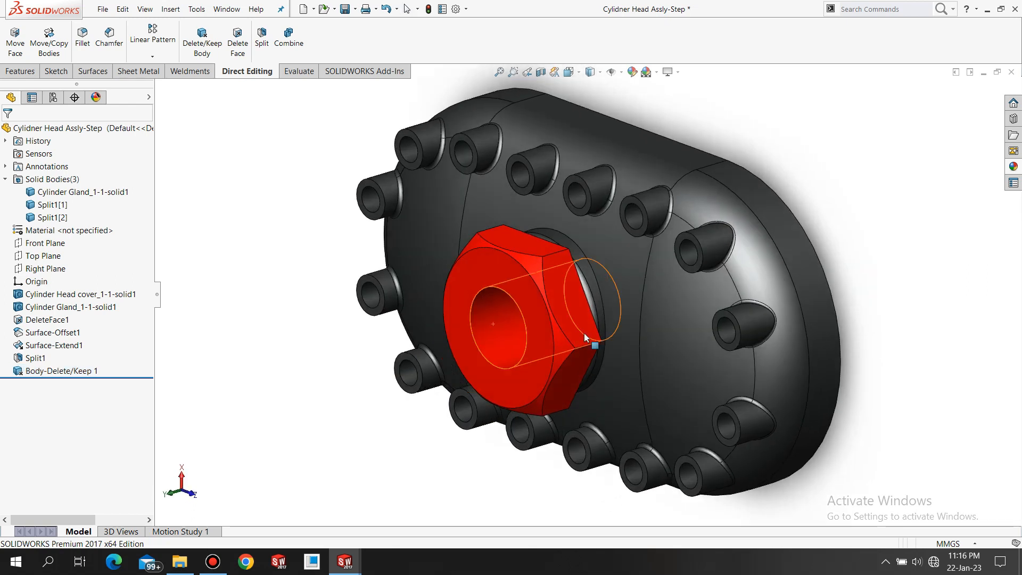
scroll(610, 345, "down", 3)
scroll(606, 351, "up", 5)
left_click(270, 324)
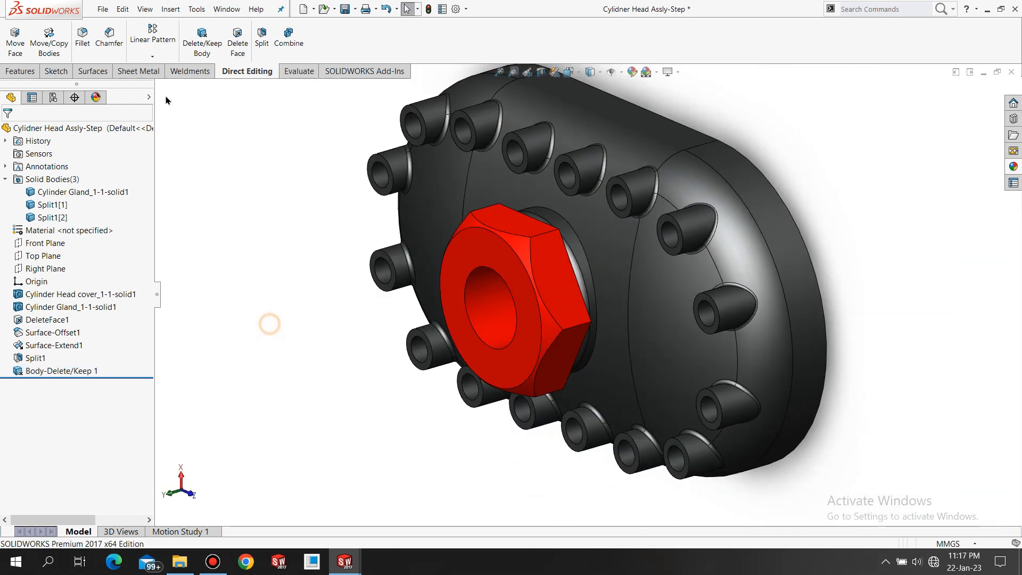
Choose the separated central boss and the gland as the bodies for Move/Copy Bodies
left_click(49, 46)
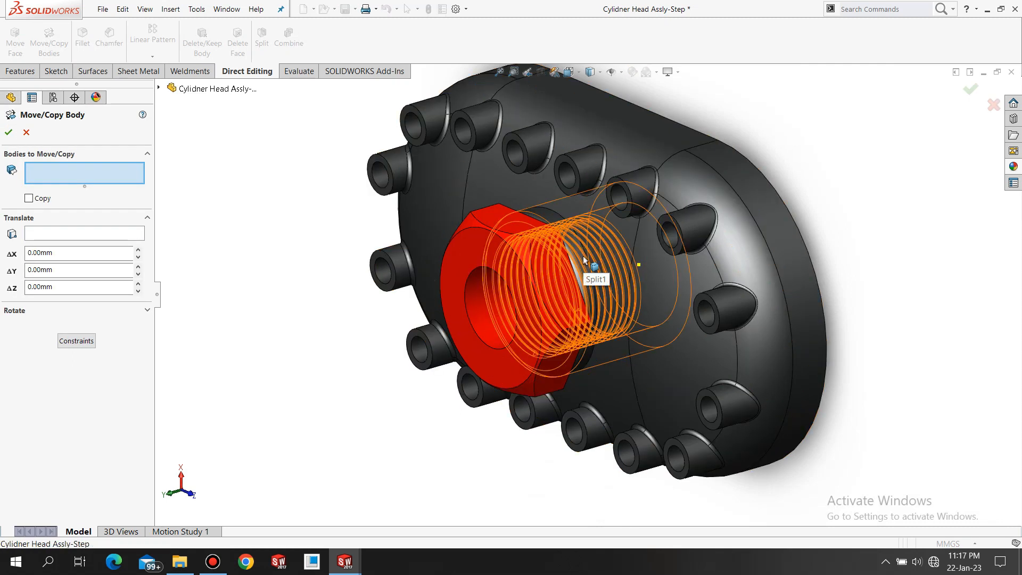
left_click(584, 260)
scroll(584, 260, "down", 1)
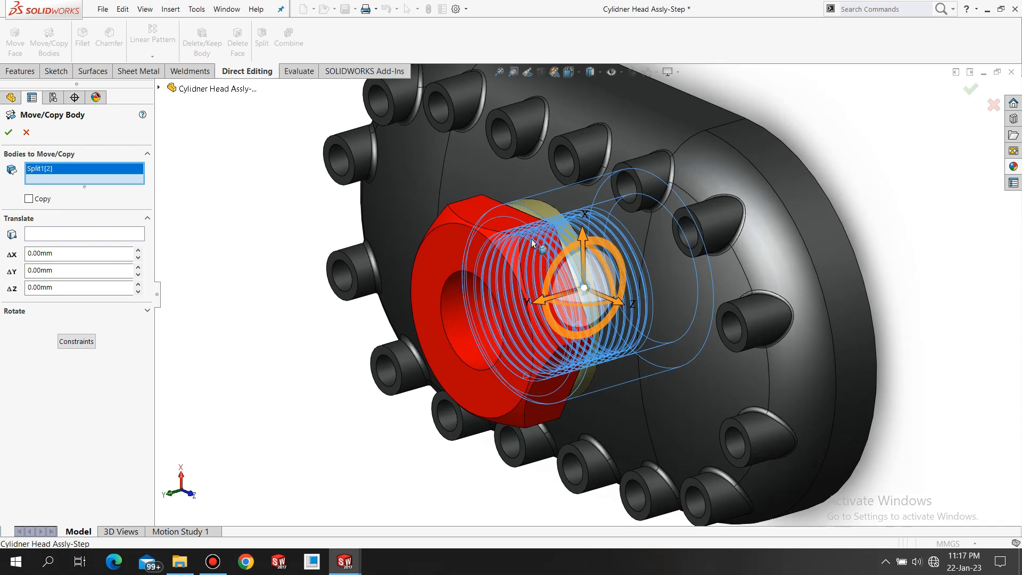
left_click(446, 245)
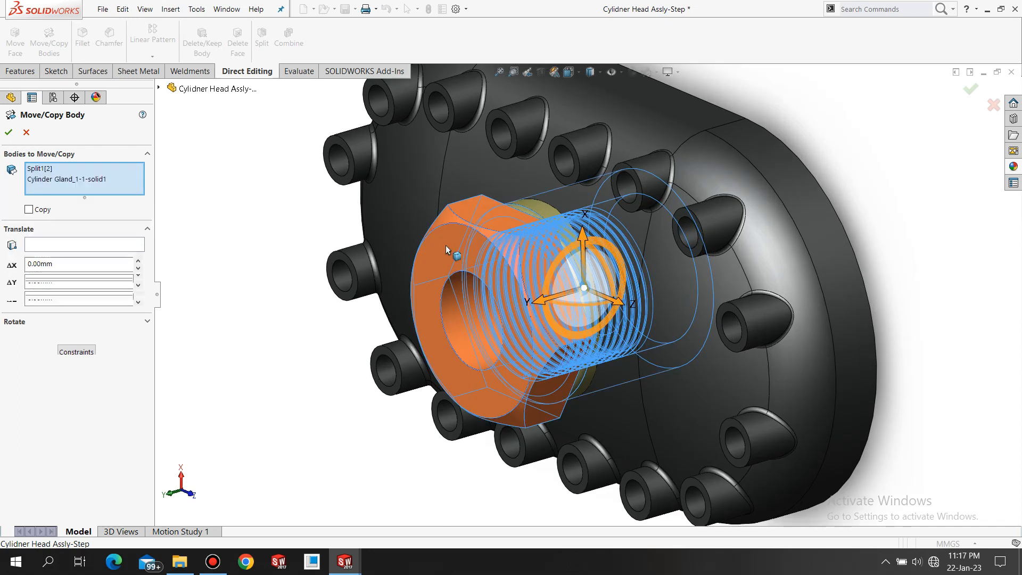
scroll(446, 245, "up", 2)
middle_click_drag(458, 410, 347, 460)
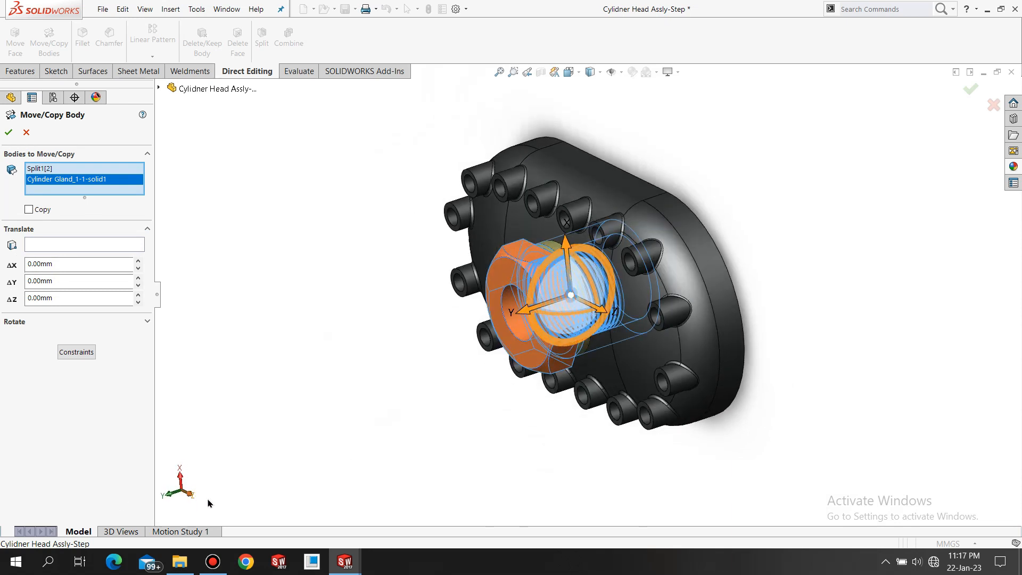
Create a copy of the boss and gland, translated -10 mm in X and 80 mm in Z
middle_click_drag(479, 483, 488, 486)
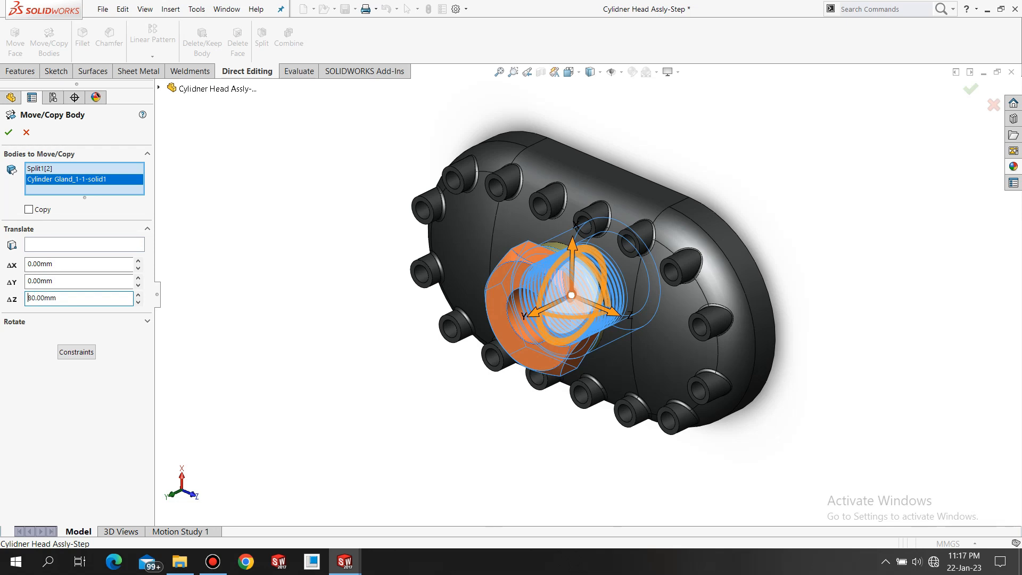
middle_click_drag(753, 439, 622, 270)
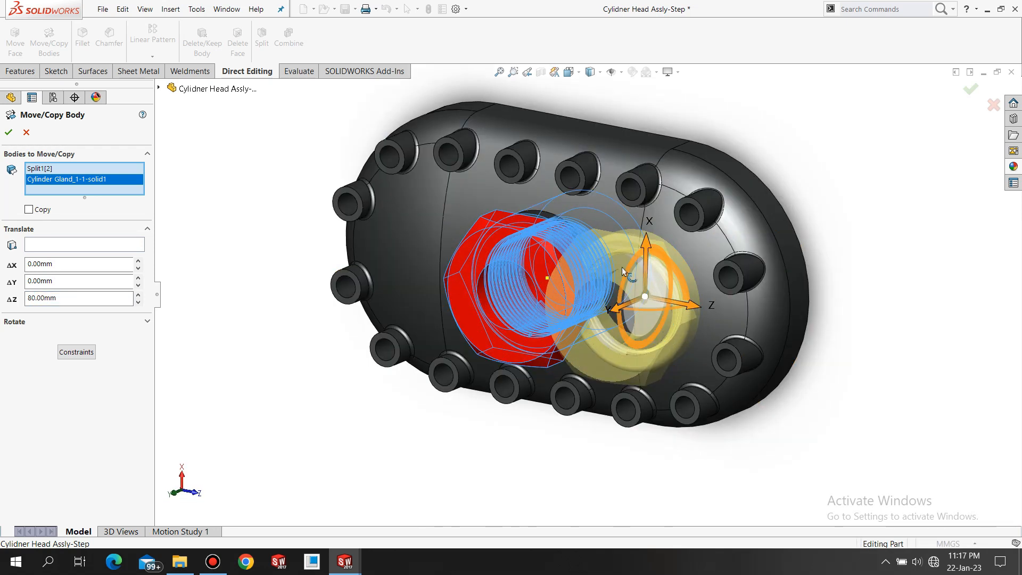
left_click(81, 265)
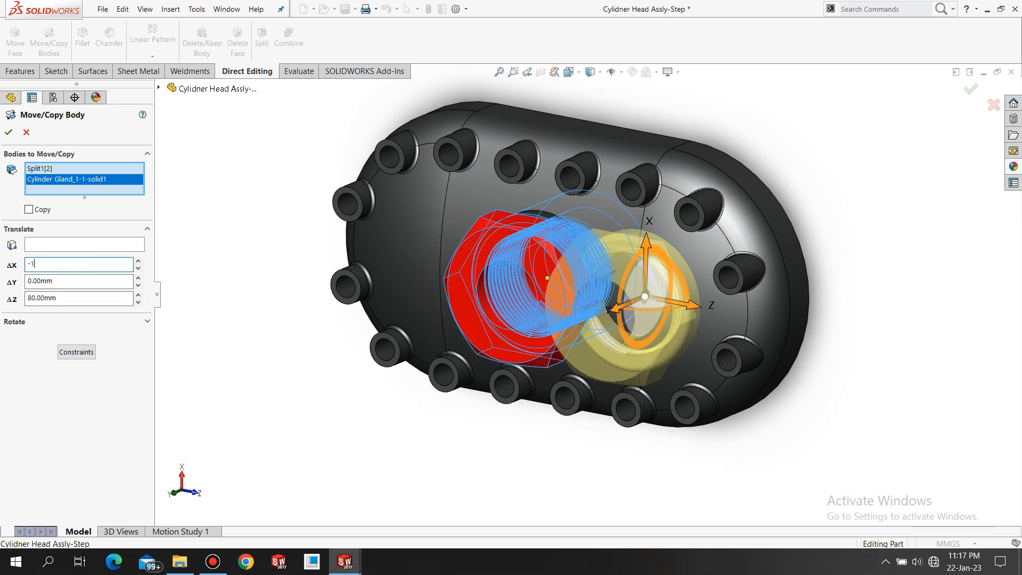
key("Return")
middle_click_drag(545, 455, 559, 431)
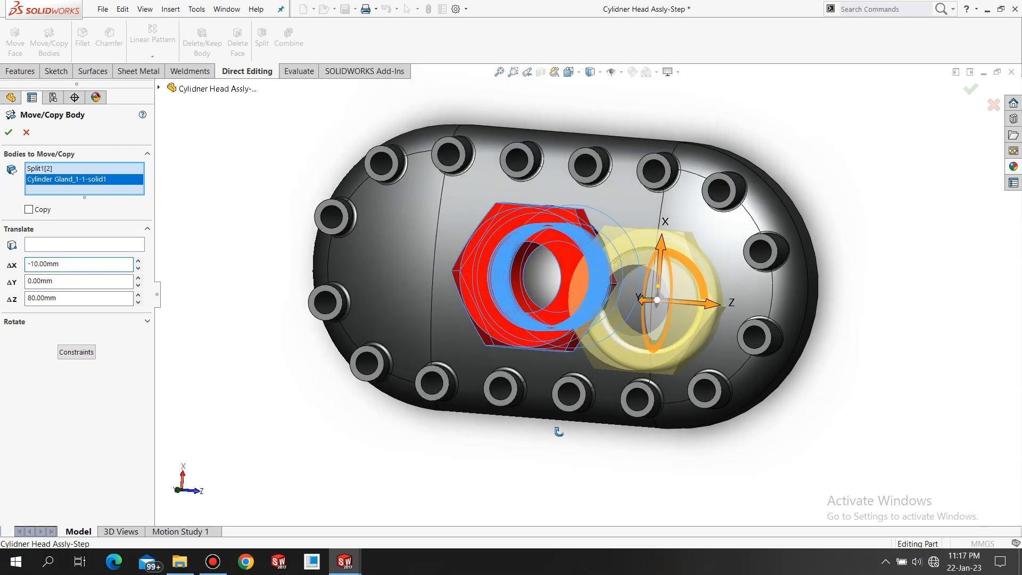
left_click(26, 211)
left_click(8, 133)
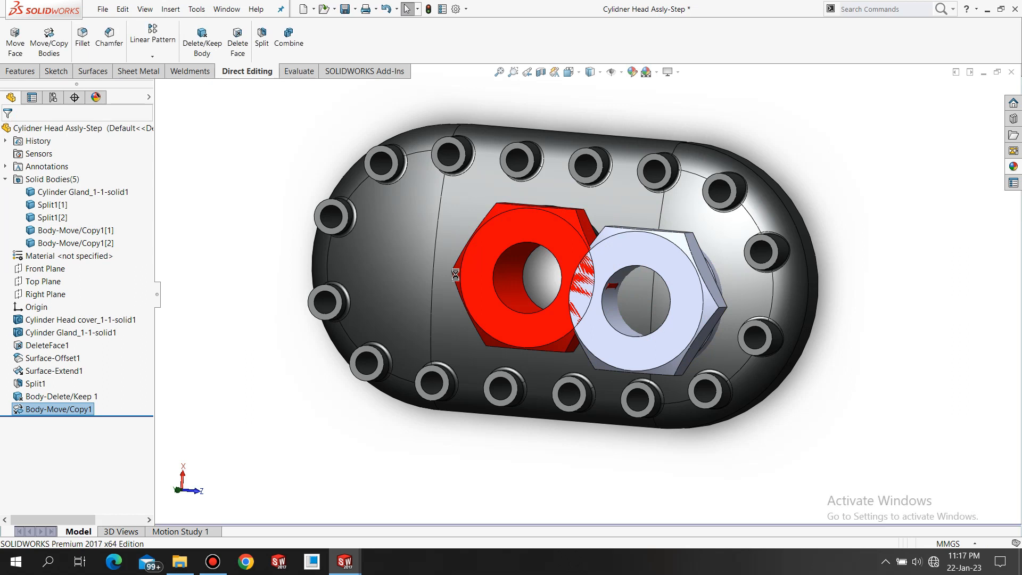
Set up a second Move/Copy on the original central boss and red gland, with copying turned off
mouse_move(437, 306)
middle_mouse_down()
mouse_move(420, 317)
mouse_move(452, 278)
mouse_move(452, 313)
middle_mouse_up()
left_click(420, 317)
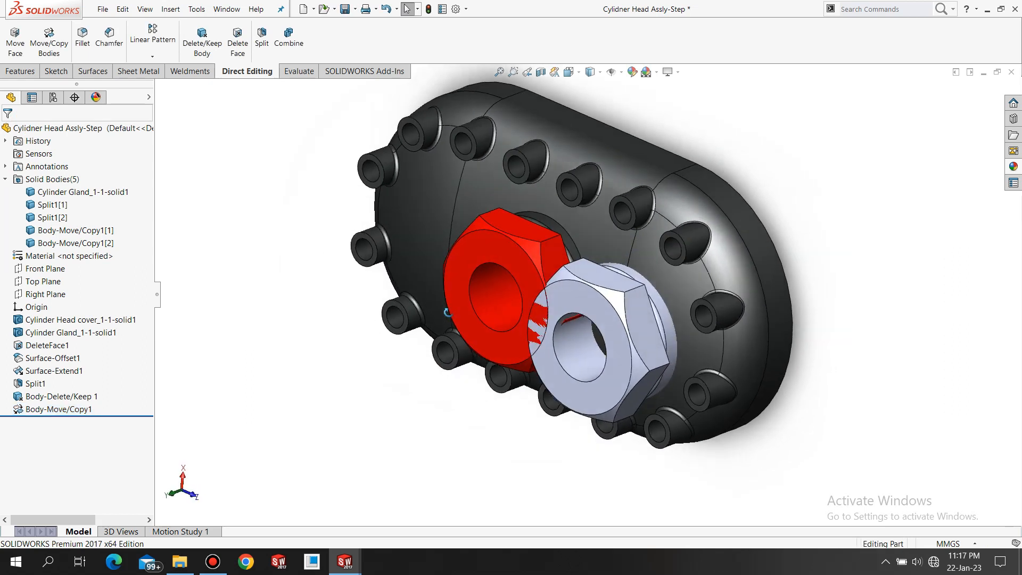
scroll(509, 274, "down", 2)
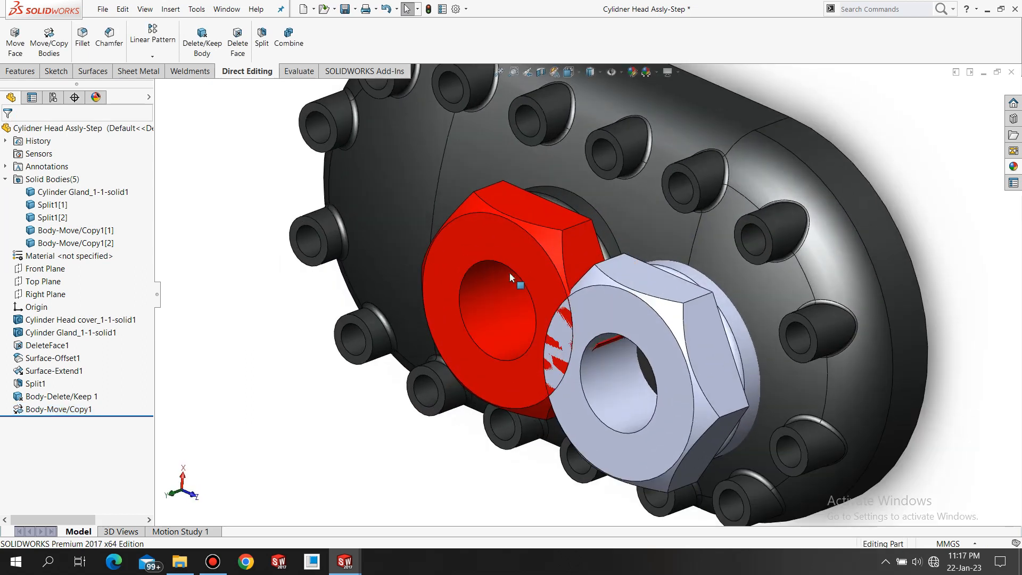
left_click(47, 39)
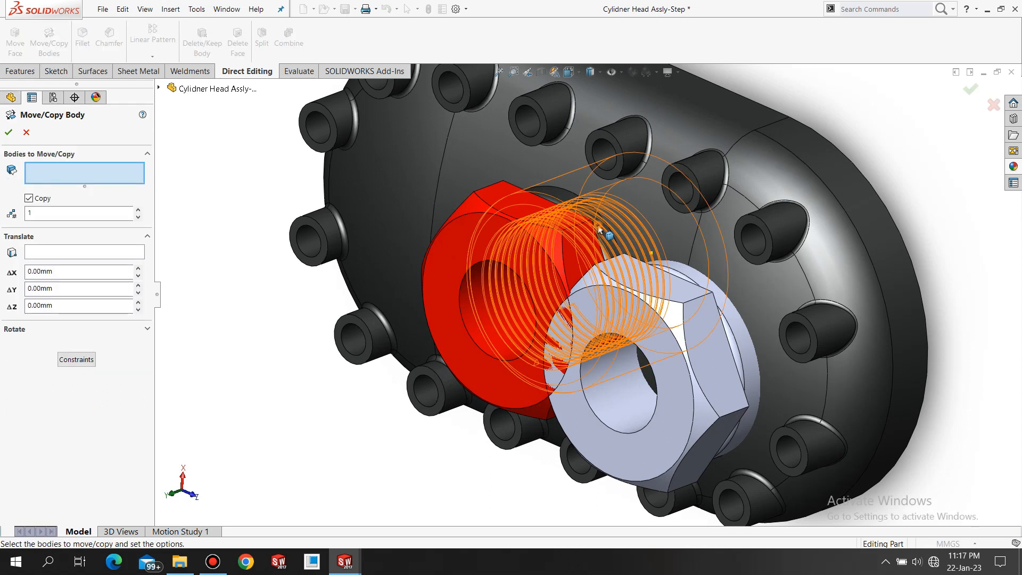
left_click(462, 235)
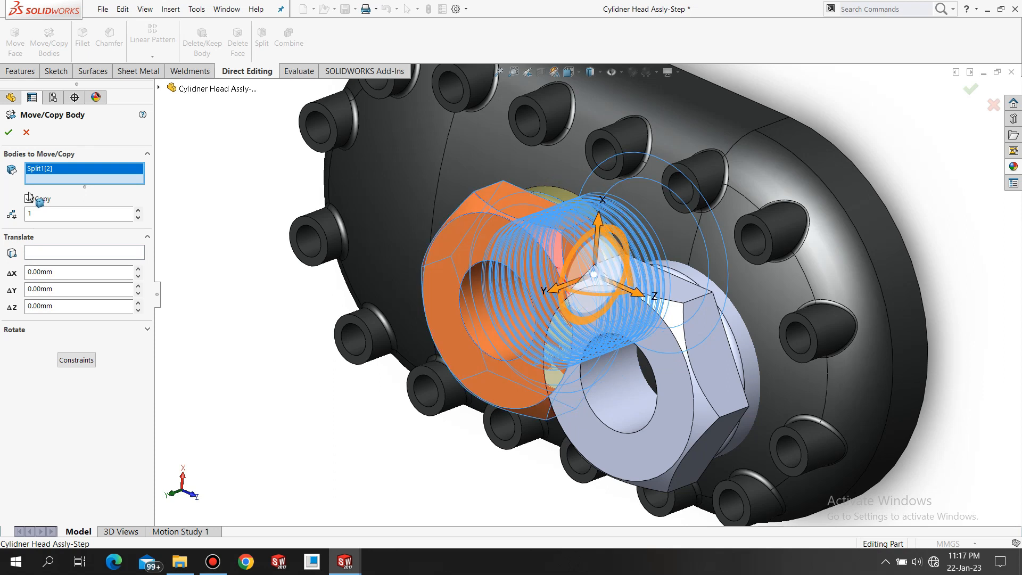
left_click(29, 210)
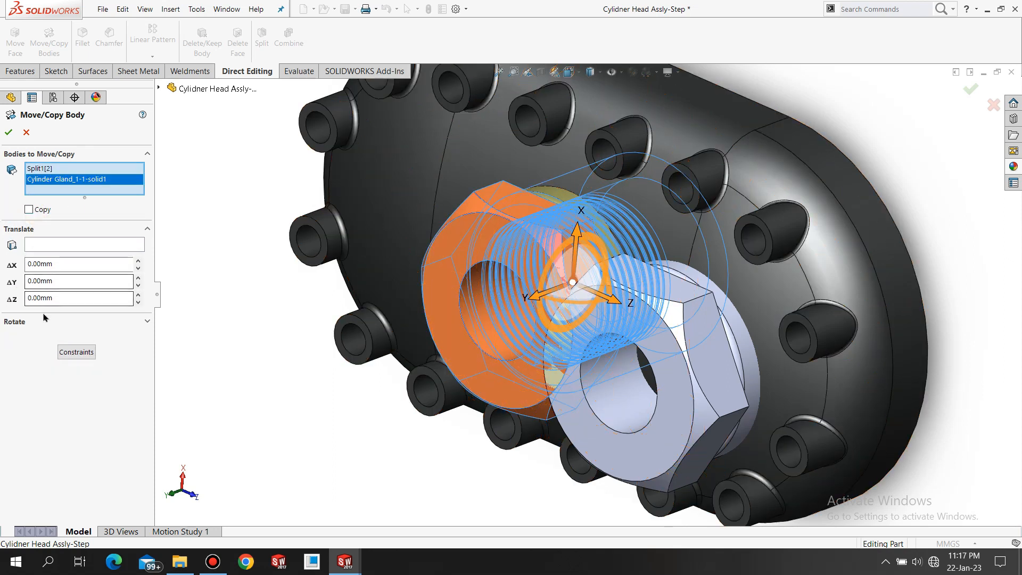
Move the original boss and gland by 10 mm in X and -80 mm in Z
scroll(499, 444, "up", 2)
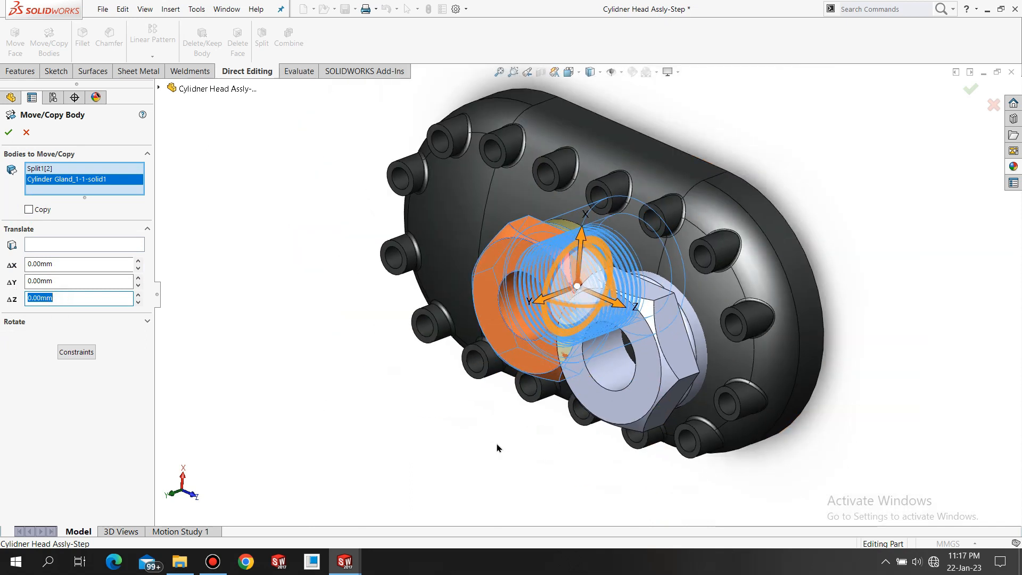
middle_click_drag(488, 444, 473, 439)
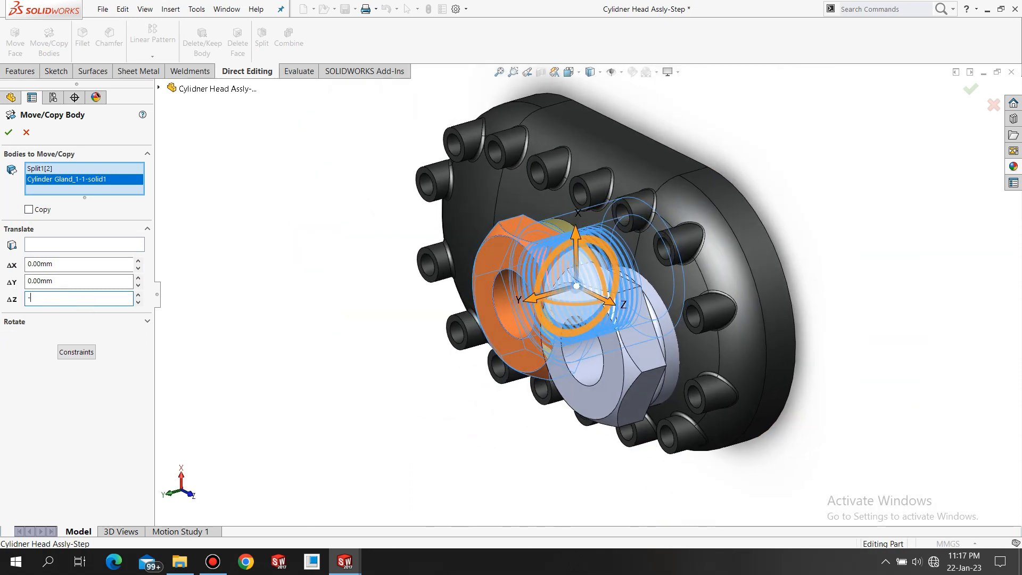
left_click(86, 265)
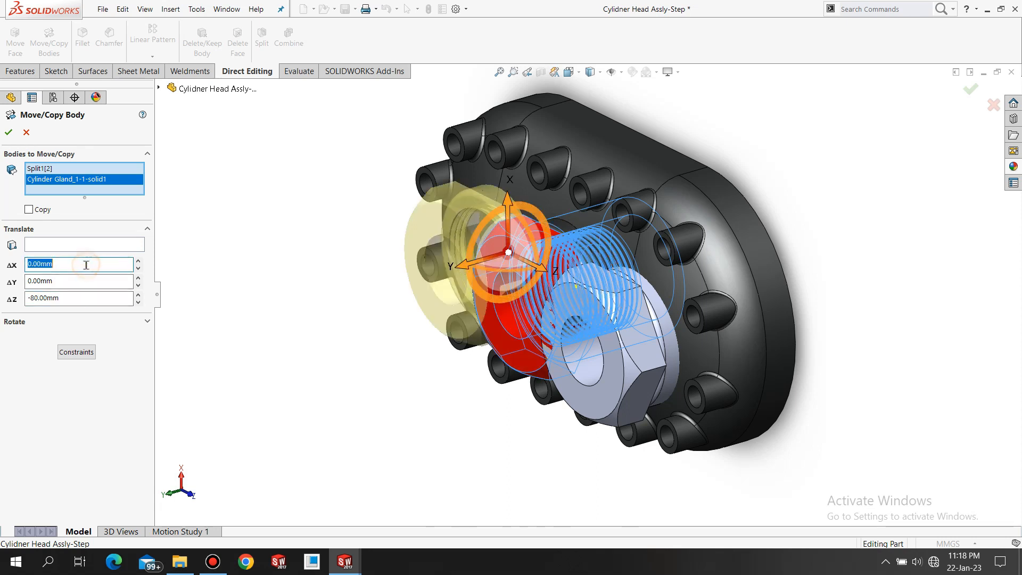
key("Return")
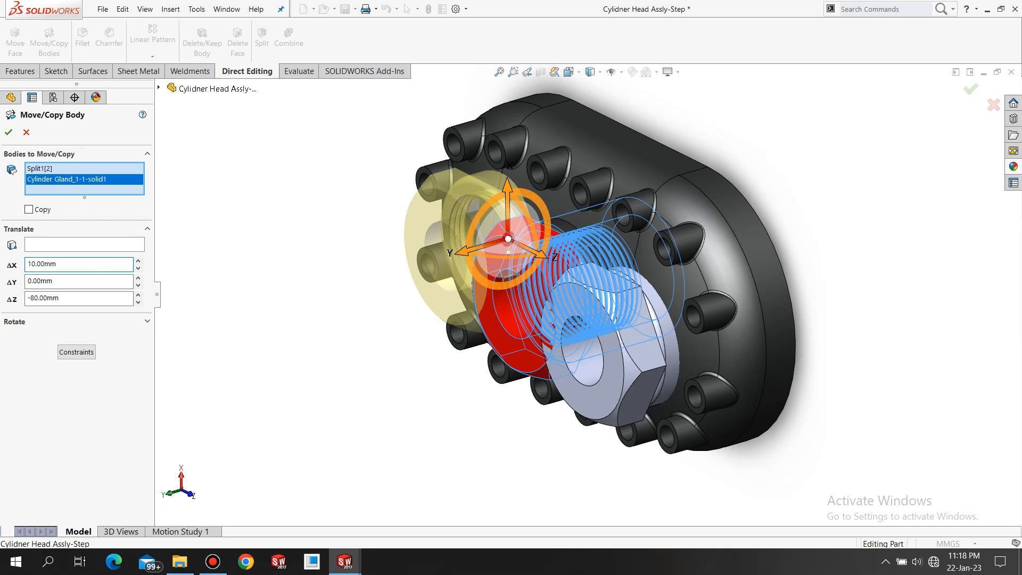
middle_click_drag(469, 388, 572, 386)
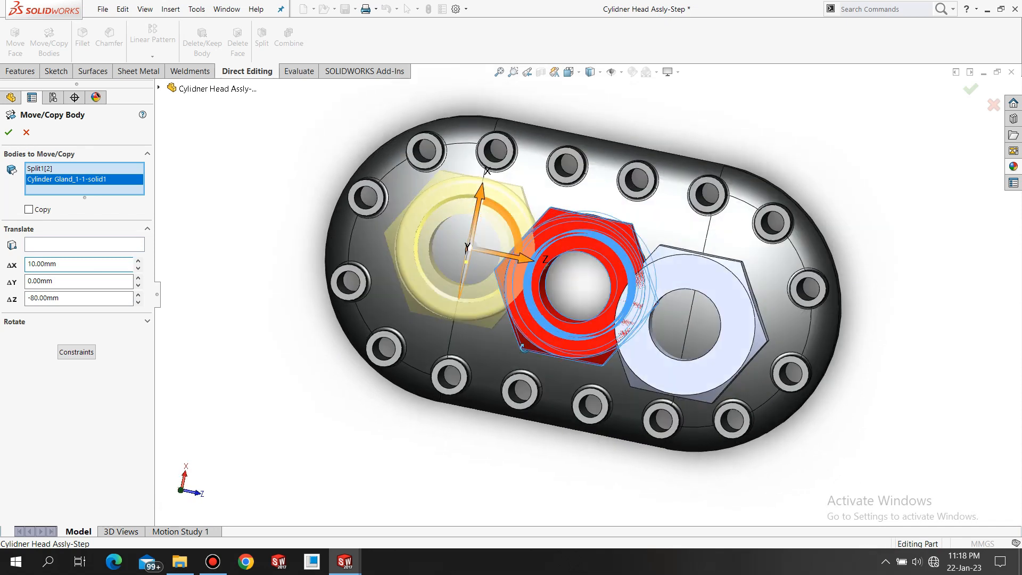
left_click(3, 130)
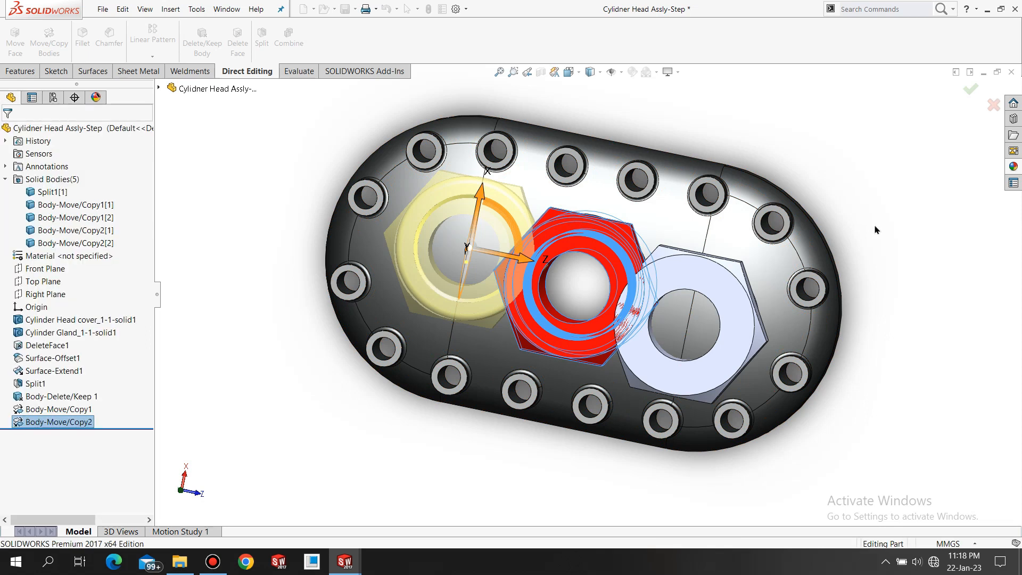
Remove the leftover central hole from the head cover by deleting its cylindrical face with Delete and Patch
middle_click_drag(589, 248, 534, 296)
scroll(534, 301, "down", 5)
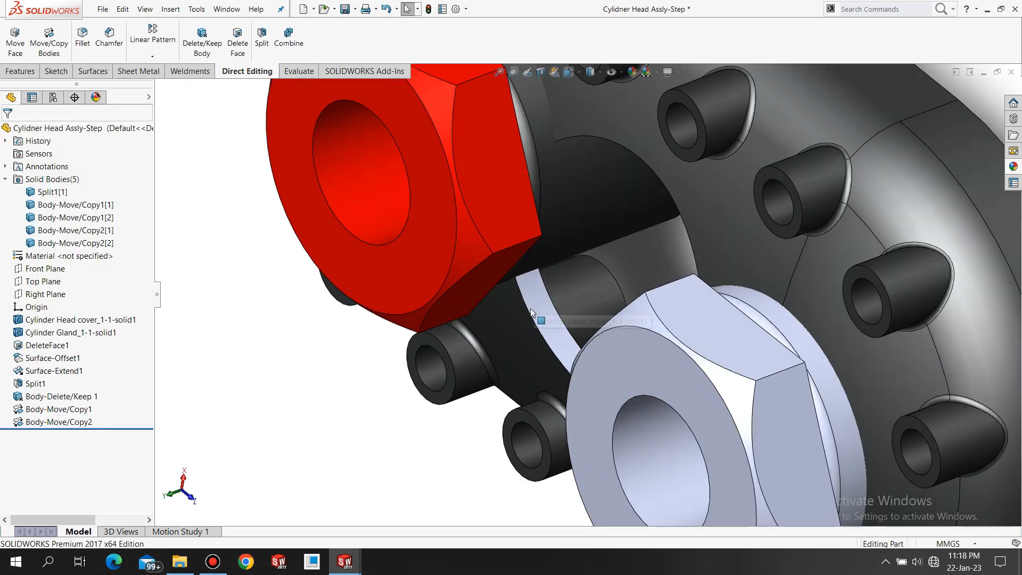
middle_click_drag(618, 362, 506, 296)
middle_click_drag(483, 378, 464, 340)
scroll(471, 343, "up", 1)
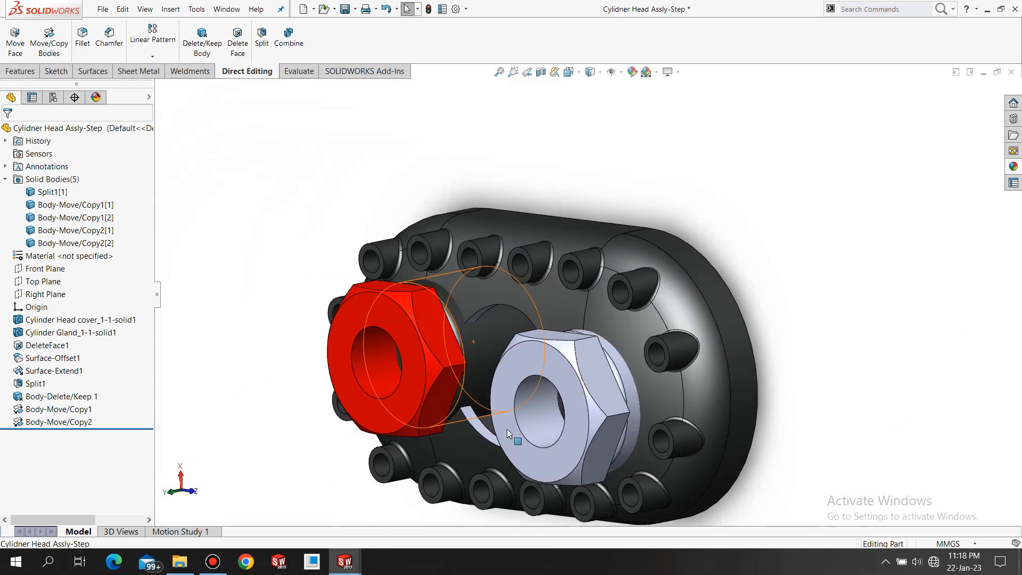
scroll(507, 430, "down", 2)
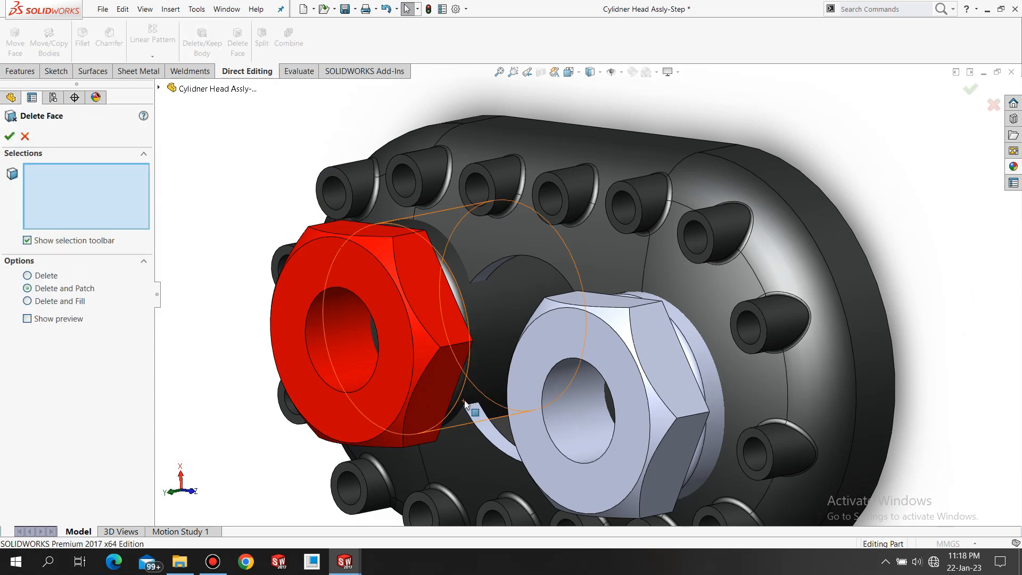
scroll(524, 408, "up", 1)
scroll(524, 409, "down", 4)
middle_click_drag(527, 361, 511, 383)
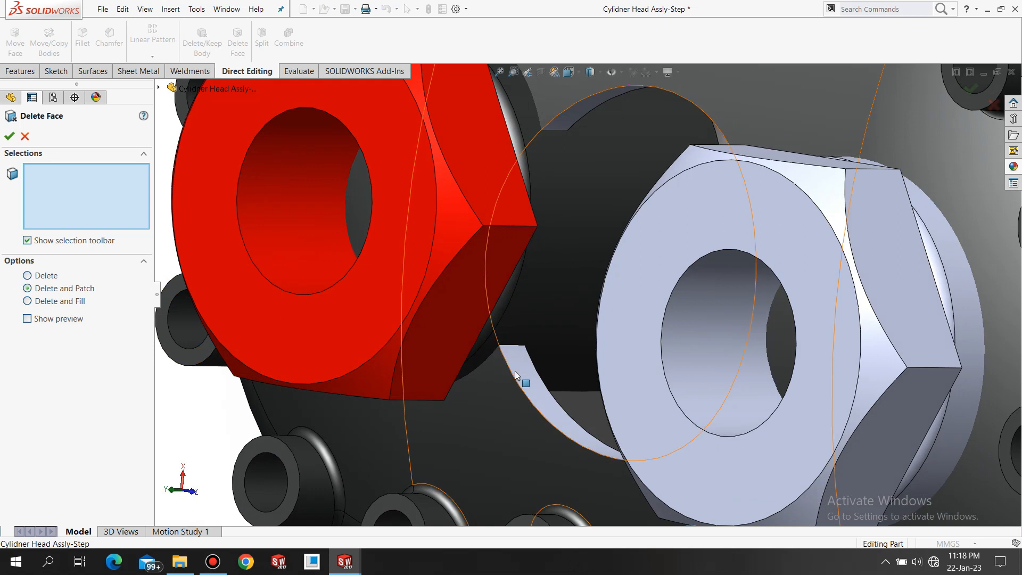
left_click(524, 380)
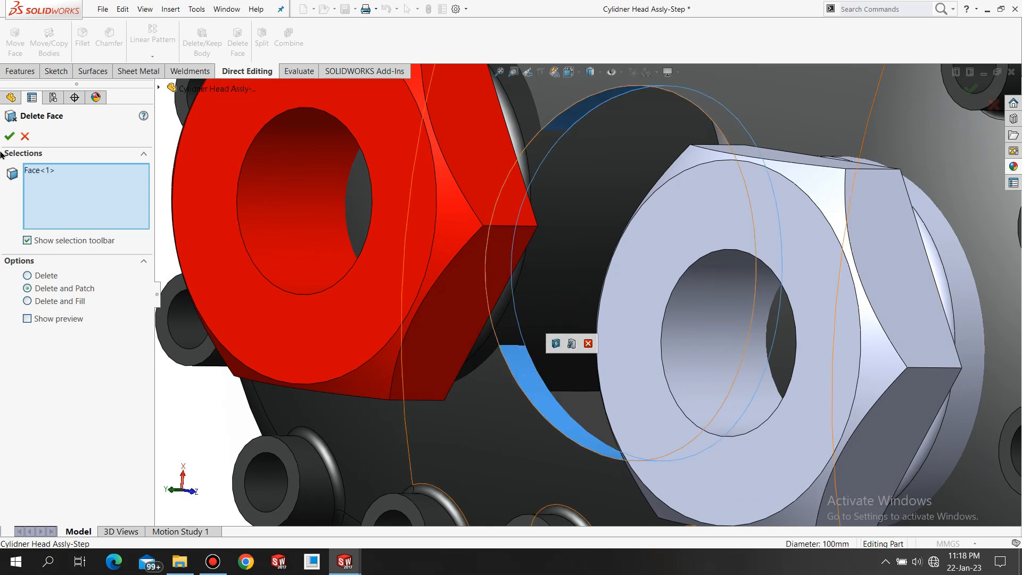
left_click(13, 141)
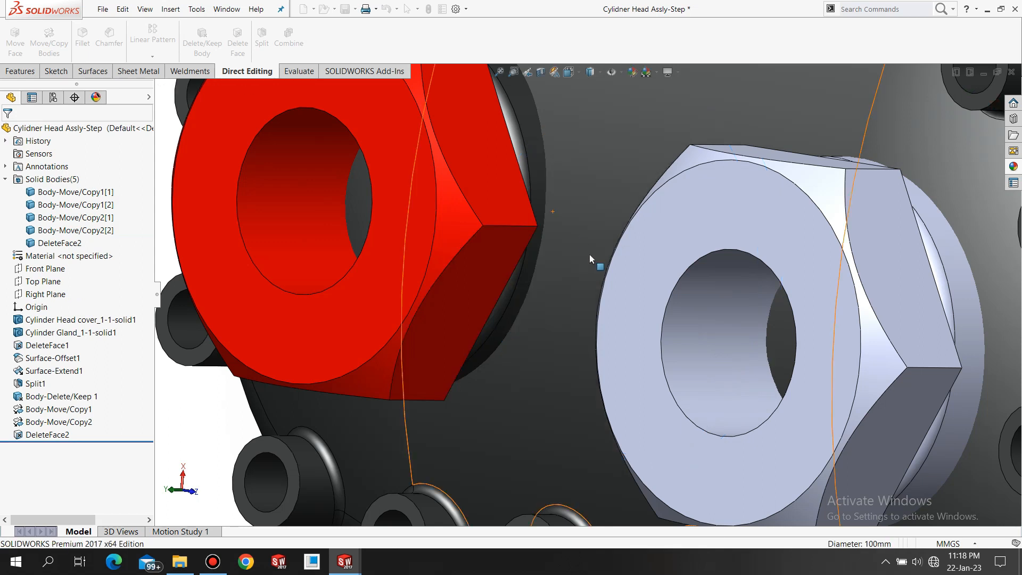
Start a sketch on the front face of the copied light-coloured gland and view it normal to the plane
scroll(612, 307, "up", 1)
scroll(612, 308, "up", 3)
middle_click_drag(695, 406, 708, 230)
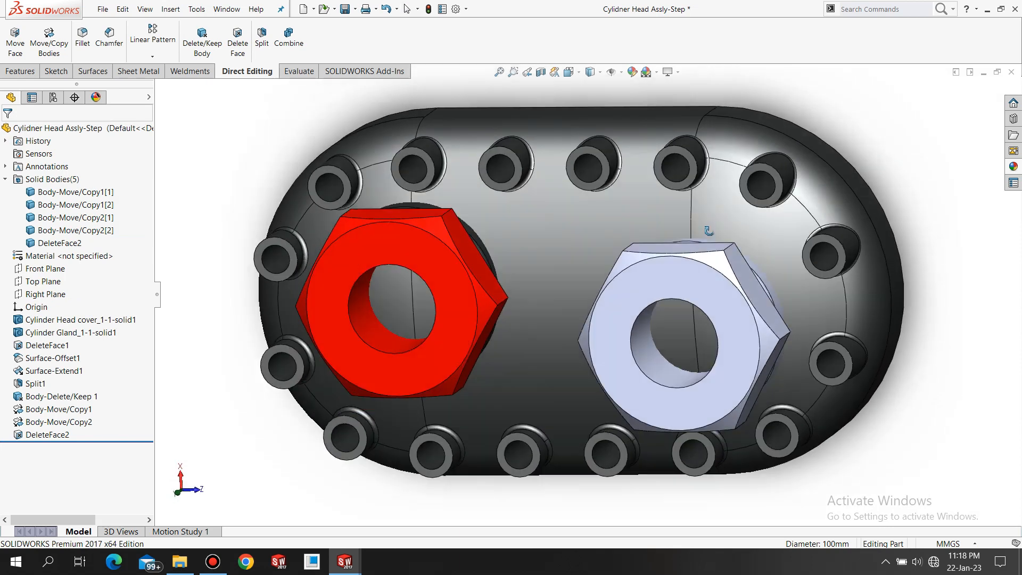
scroll(692, 335, "down", 2)
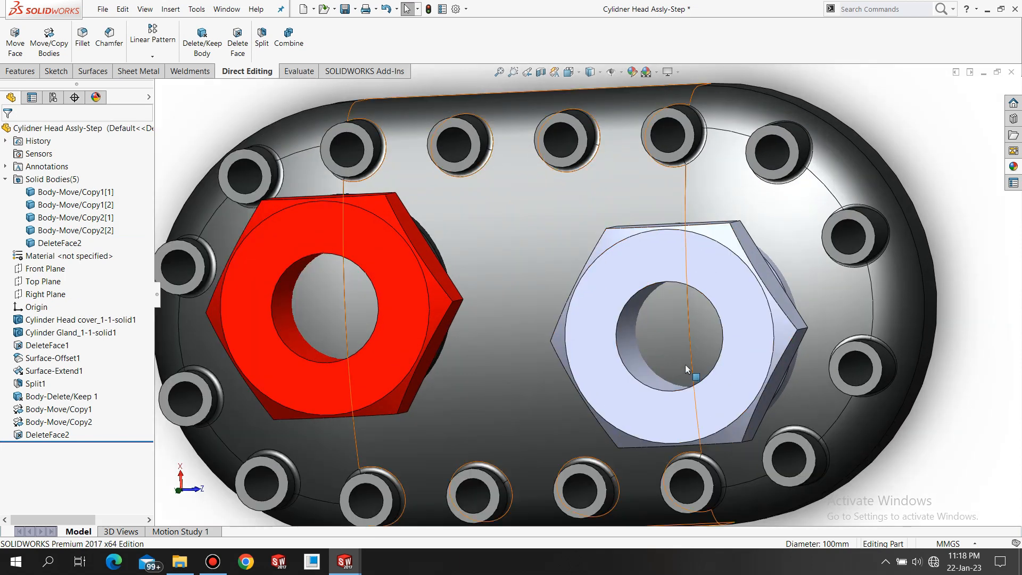
left_click(639, 416)
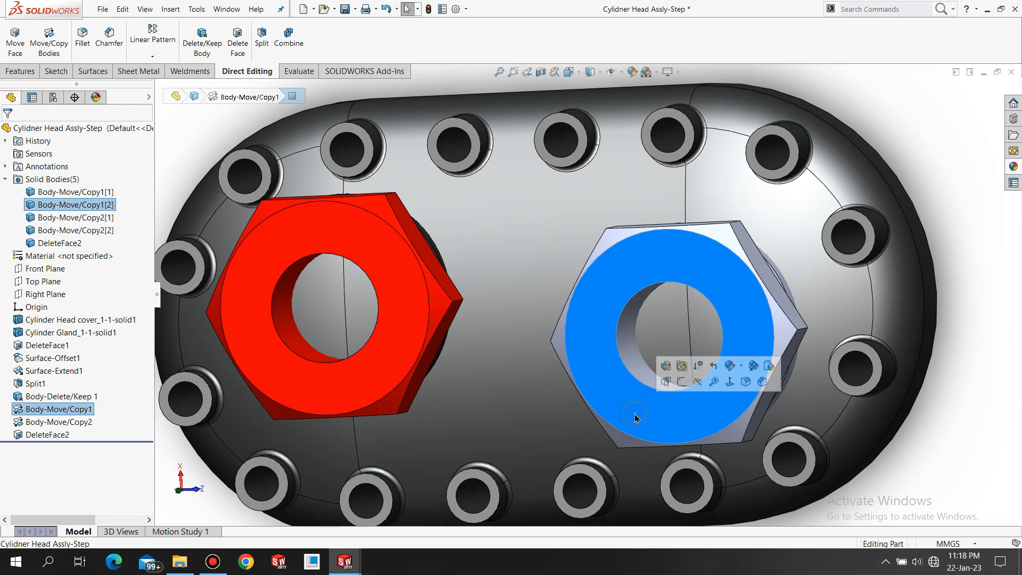
left_click(679, 386)
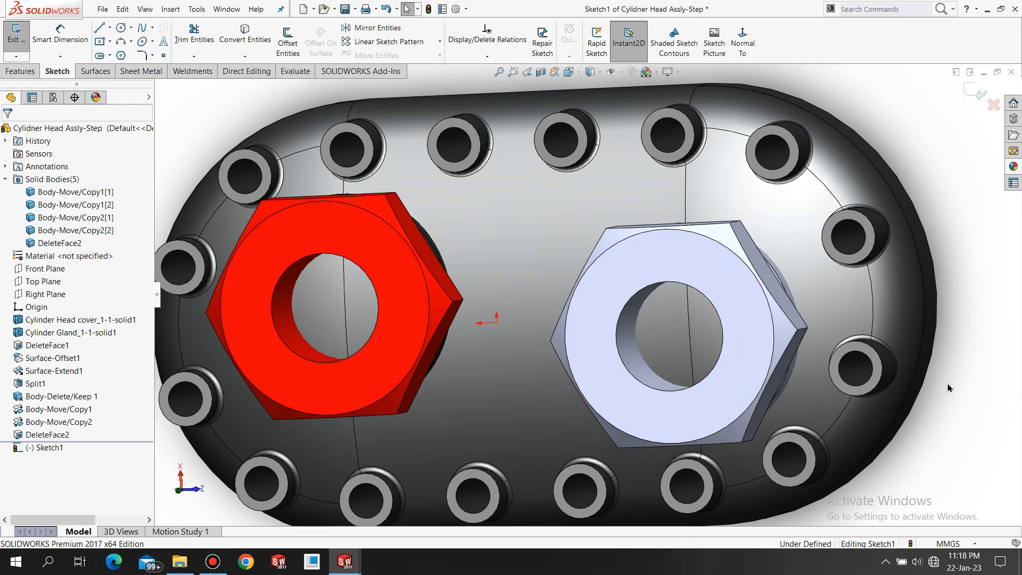
left_click(743, 42)
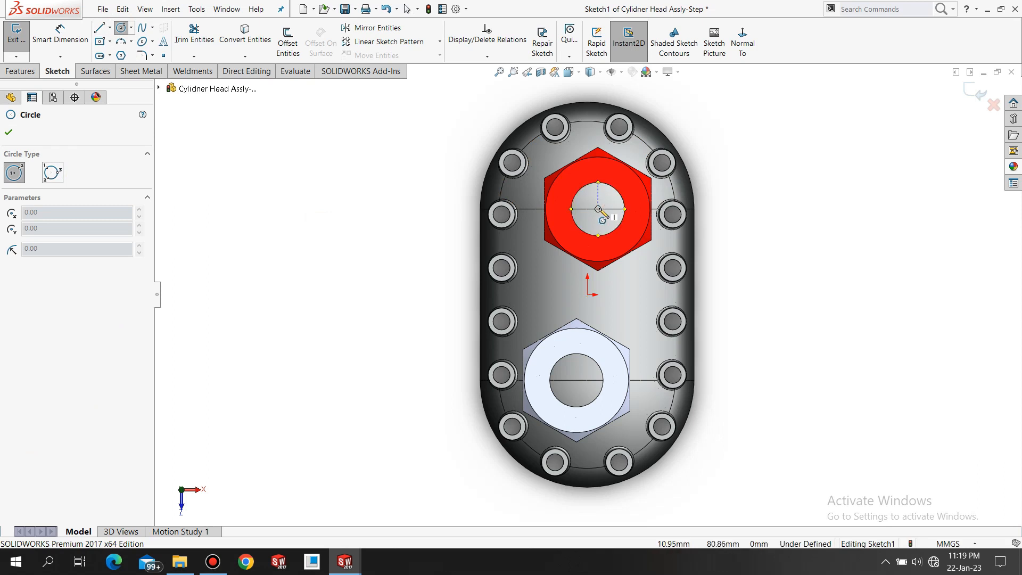
Sketch a 25 mm radius circle centred on the red gland's bore and matching its edge
left_click(598, 208)
left_click(577, 229)
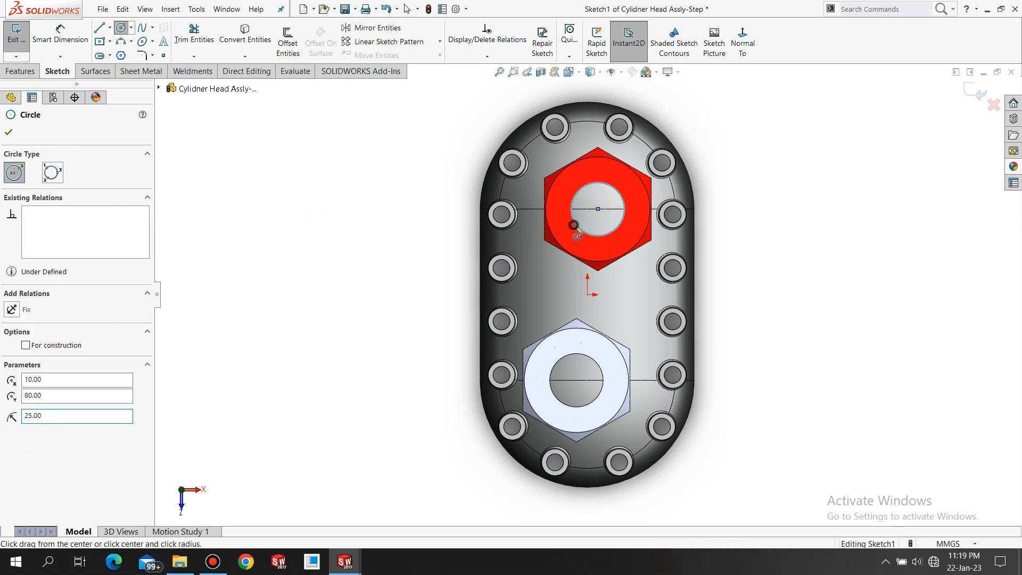
right_click(577, 230)
left_click(602, 230)
Sketch a 25 mm radius circle centred on the light-coloured gland's bore and matching its edge
right_click_drag(836, 275, 746, 325)
key("s")
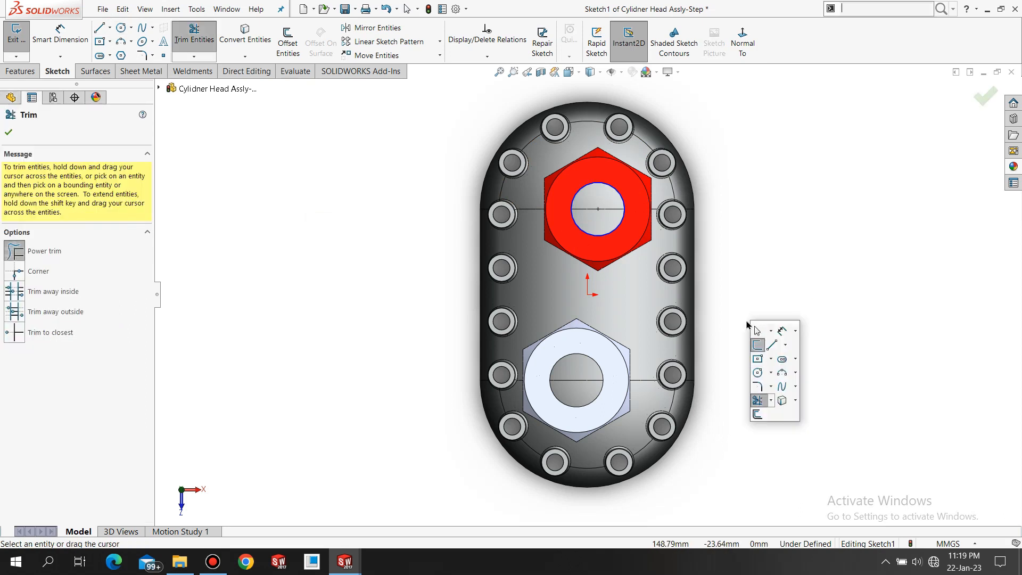
left_click(758, 372)
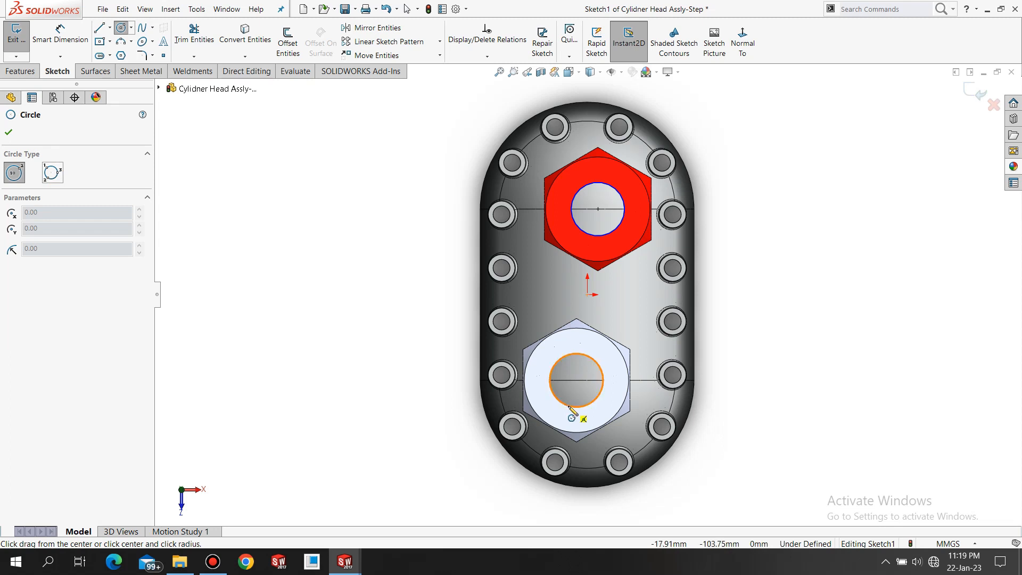
left_click(576, 380)
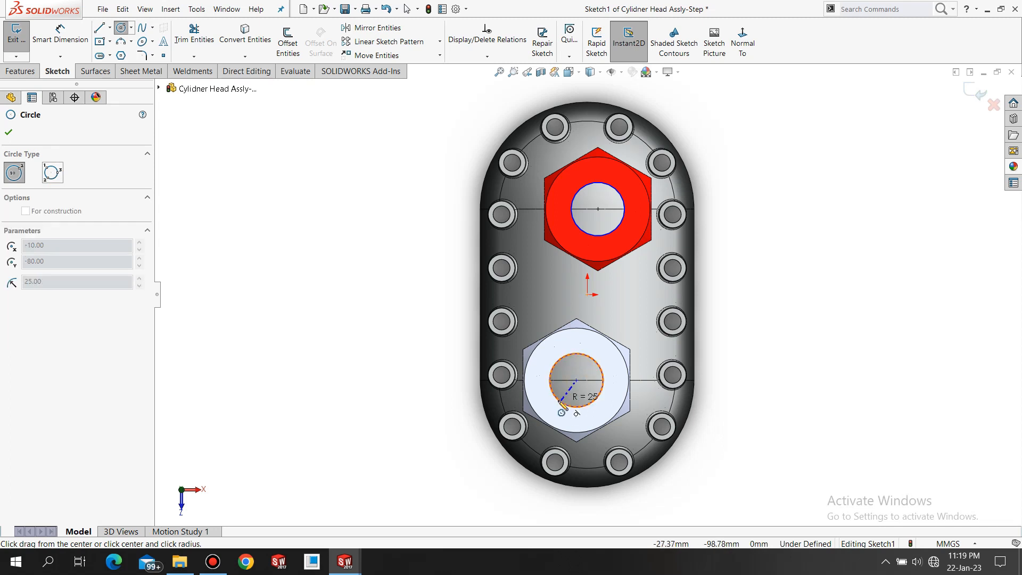
left_click(562, 403)
right_click(557, 400)
left_click(582, 409)
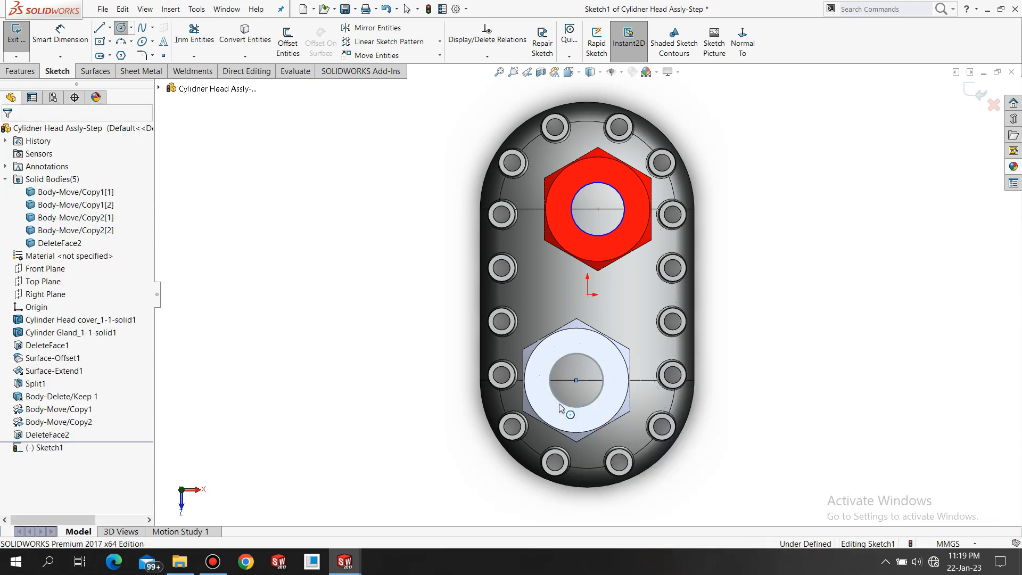
Shrink the circle on the light-coloured gland and constrain it coradial with the gland's bore edge
left_click_drag(557, 400, 567, 393)
left_click(562, 404, "ctrl")
left_click(781, 410)
scroll(601, 396, "down", 3)
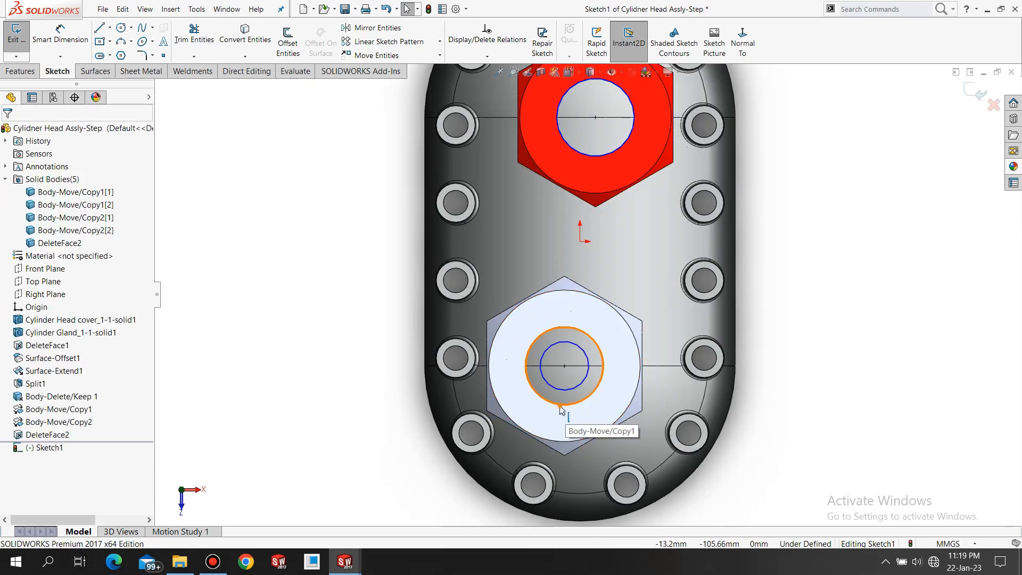
left_click(590, 364, "ctrl")
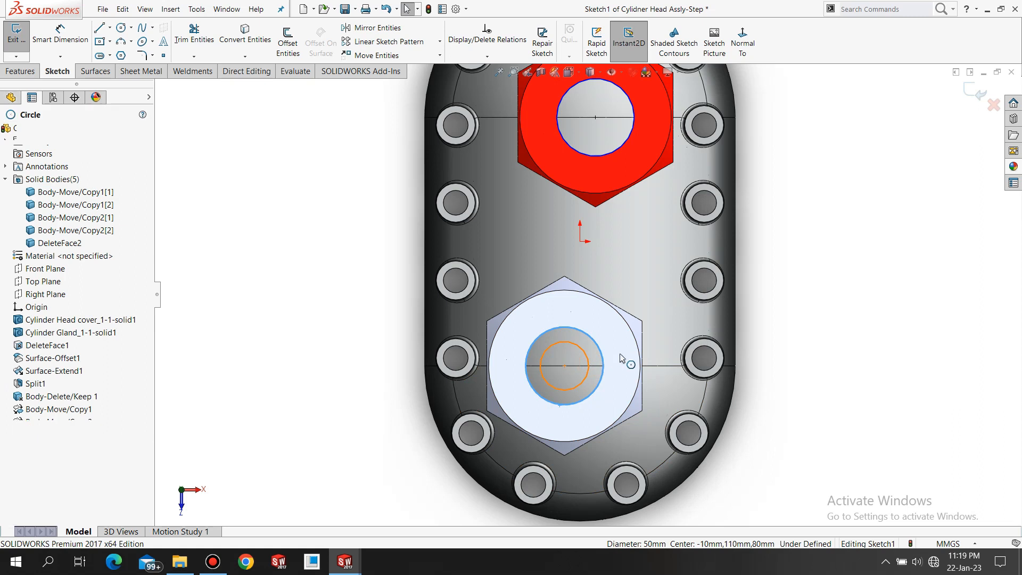
left_click(668, 317)
left_click(830, 304)
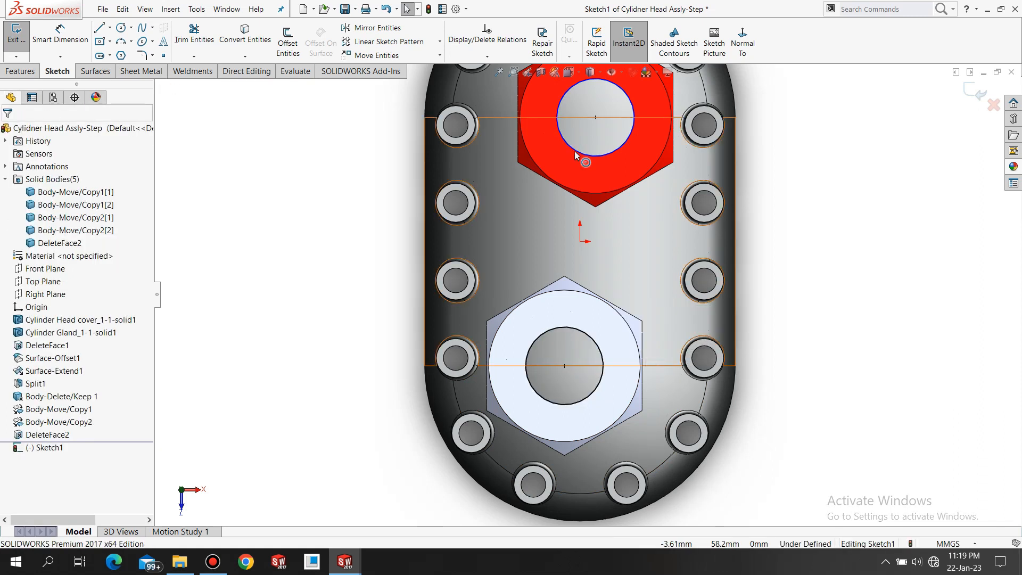
Shrink the circle on the red gland to about 15 mm radius and constrain it coradial with that gland's bore edge
left_click(592, 147)
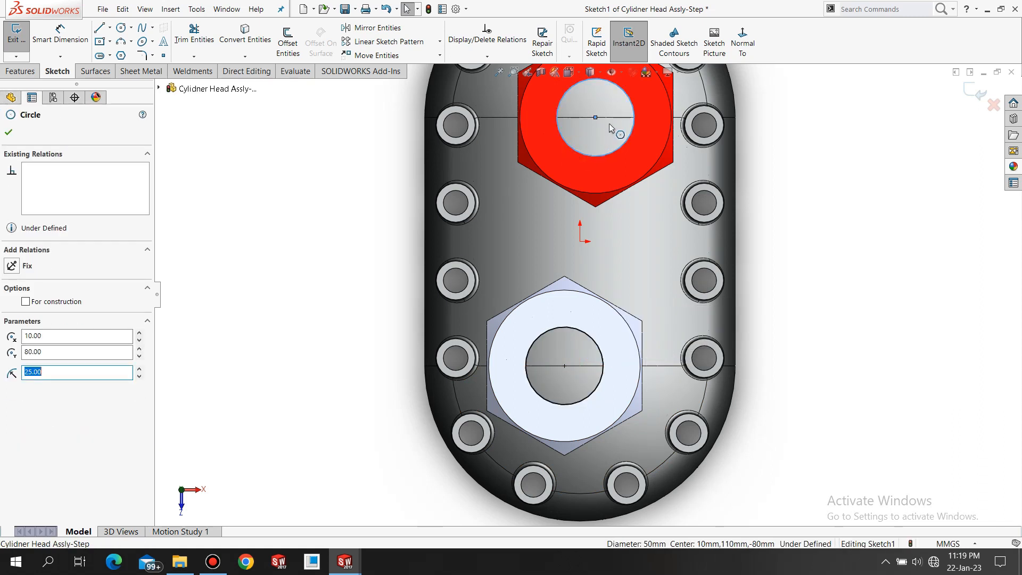
left_click(580, 154)
left_click_drag(587, 156, 592, 140)
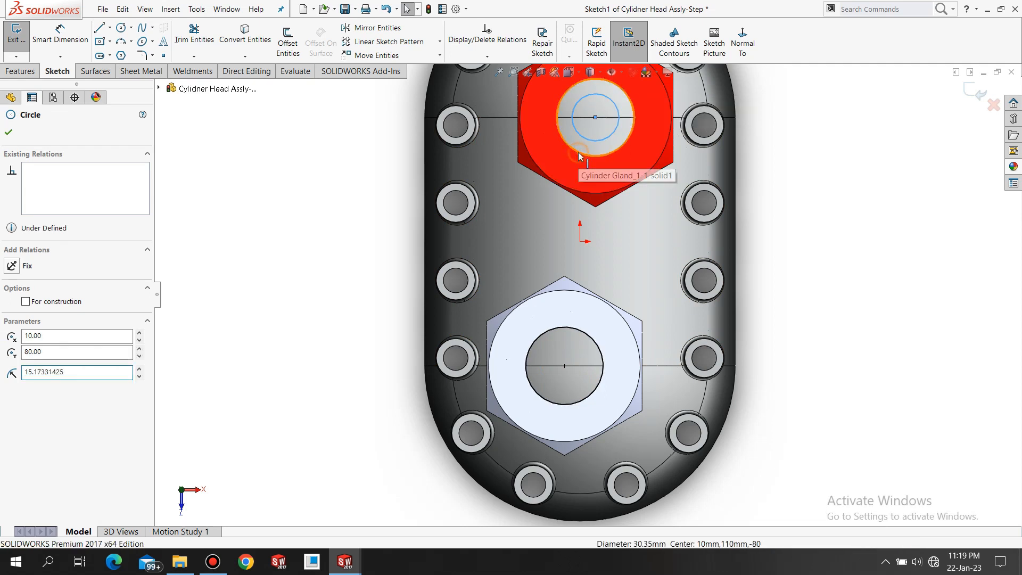
left_click(579, 155, "ctrl")
left_click(658, 106)
left_click(870, 199)
key("f")
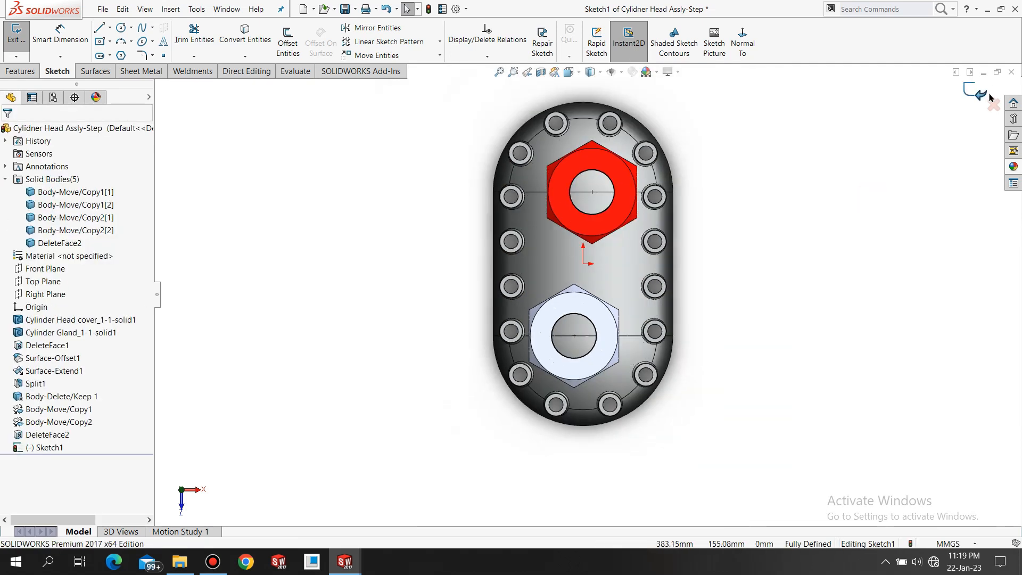
Finish the sketch and cut-extrude both circles through the head cover
left_click(979, 93)
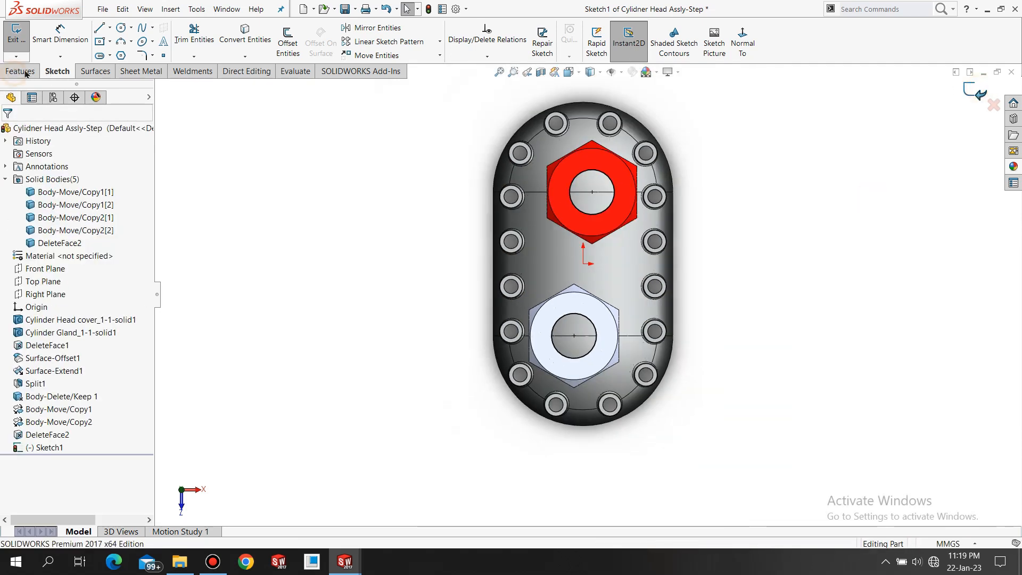
left_click(25, 72)
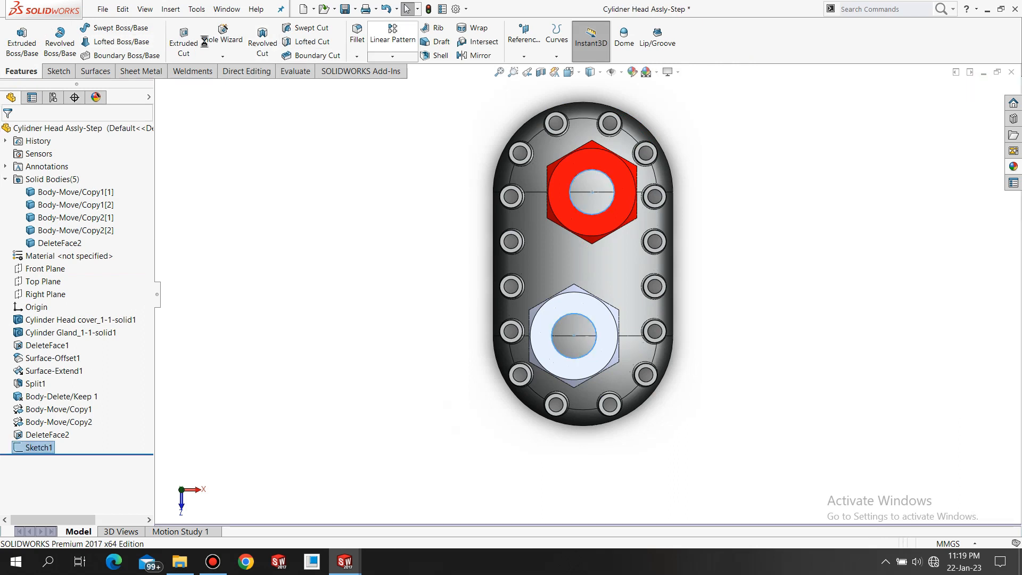
left_click(184, 42)
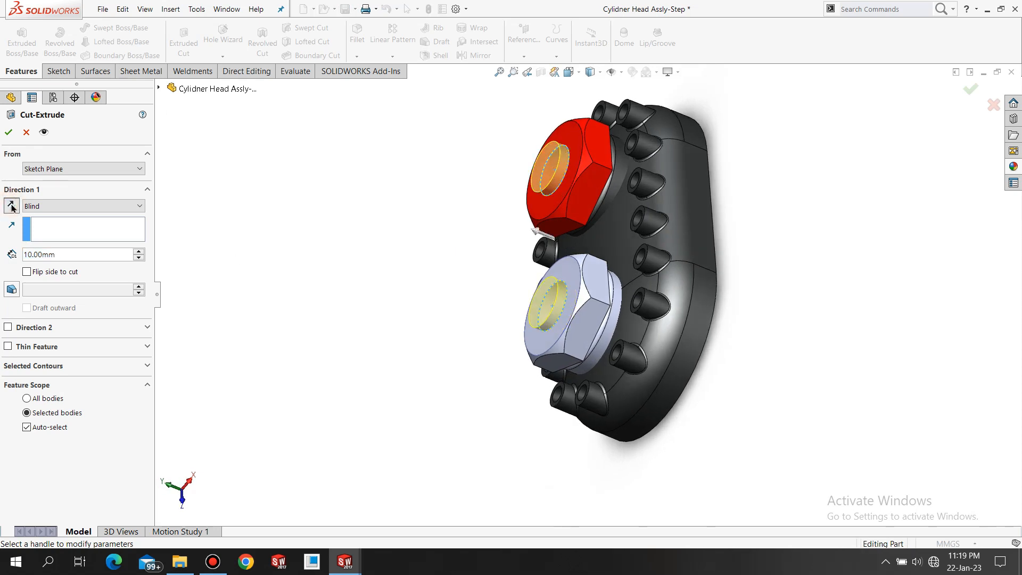
left_click(65, 207)
left_click(63, 231)
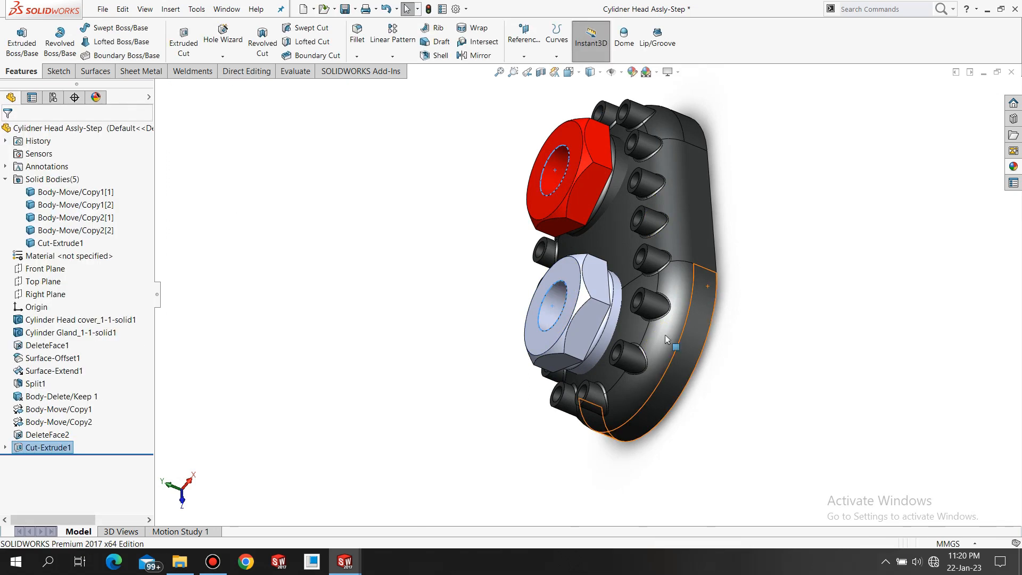
Examine the new bores through both glands from several angles
scroll(624, 342, "down", 3)
middle_click_drag(625, 342, 526, 265)
scroll(581, 301, "up", 3)
middle_click_drag(666, 337, 766, 460)
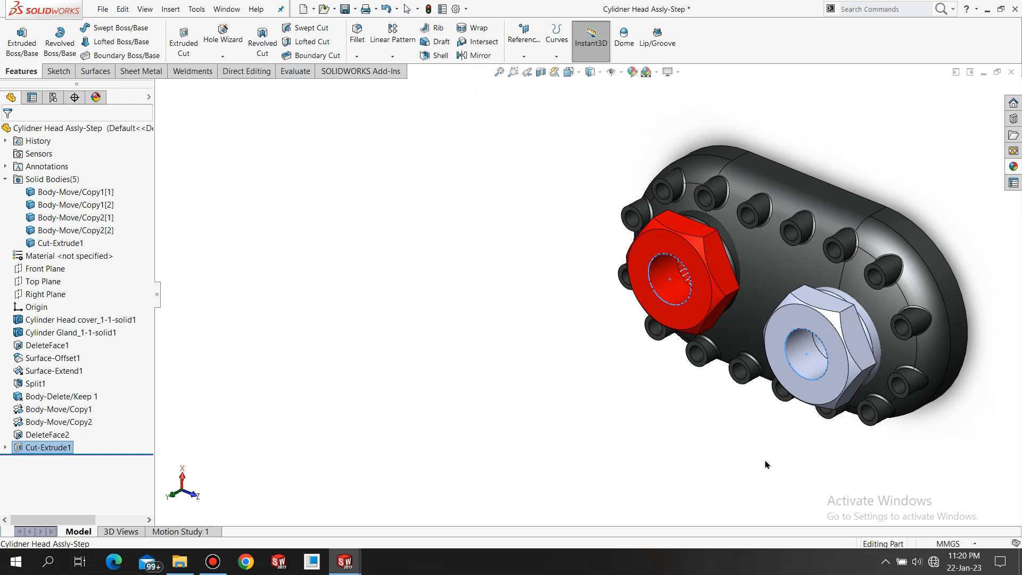
left_click(766, 463)
scroll(760, 458, "down", 8)
scroll(708, 367, "up", 5)
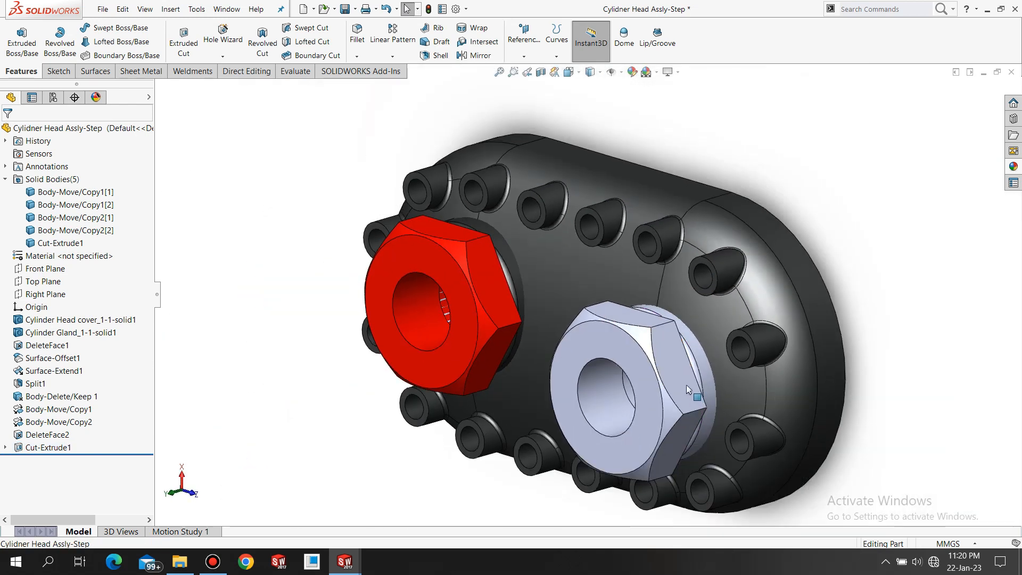
scroll(611, 340, "up", 3)
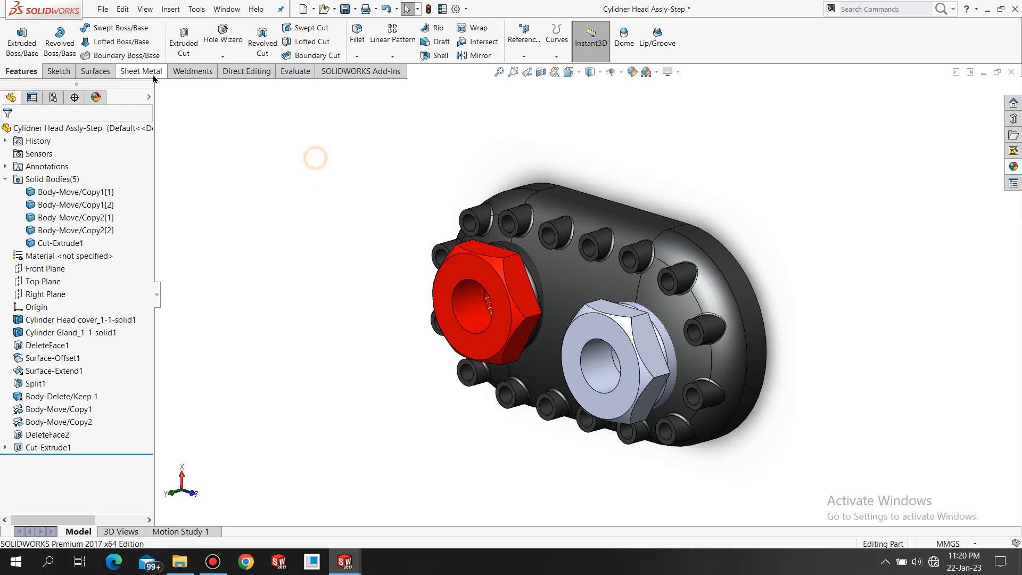
Combine the two boss bodies under the glands with the head cover body using the Add operation
left_click(248, 78)
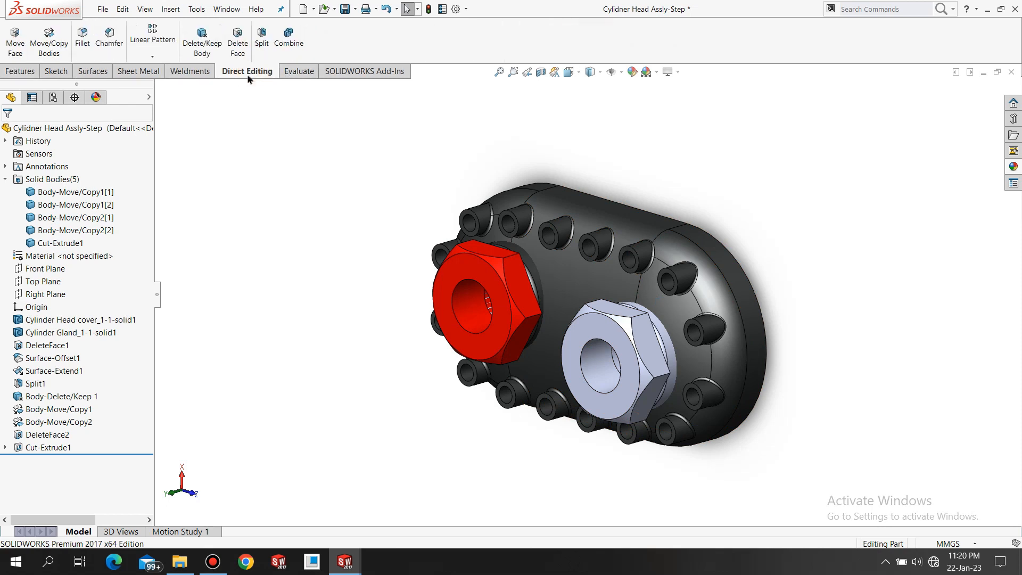
left_click(288, 36)
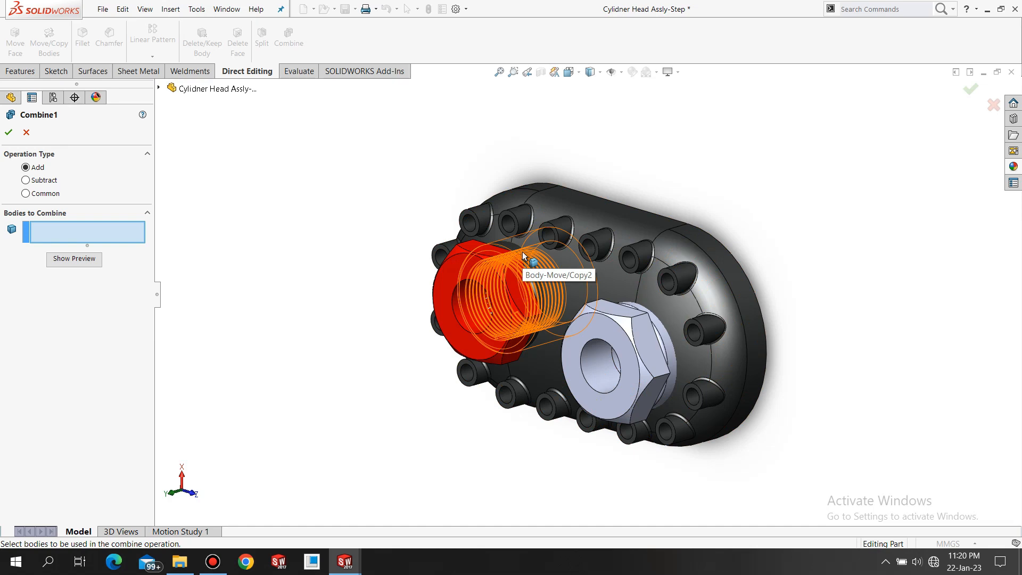
left_click(522, 261)
left_click(626, 302)
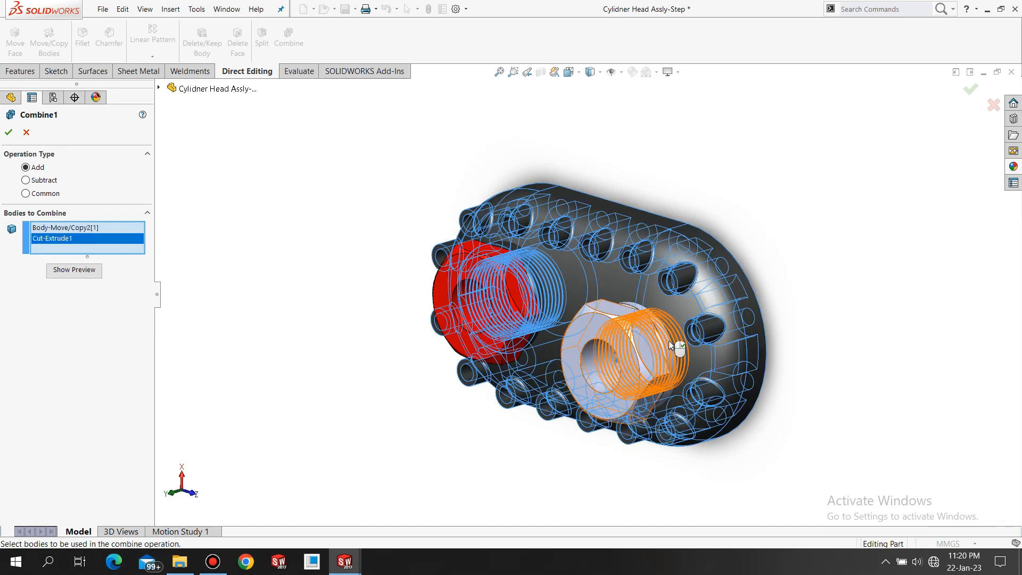
left_click(650, 345)
scroll(676, 338, "down", 2)
middle_click_drag(669, 336, 540, 268)
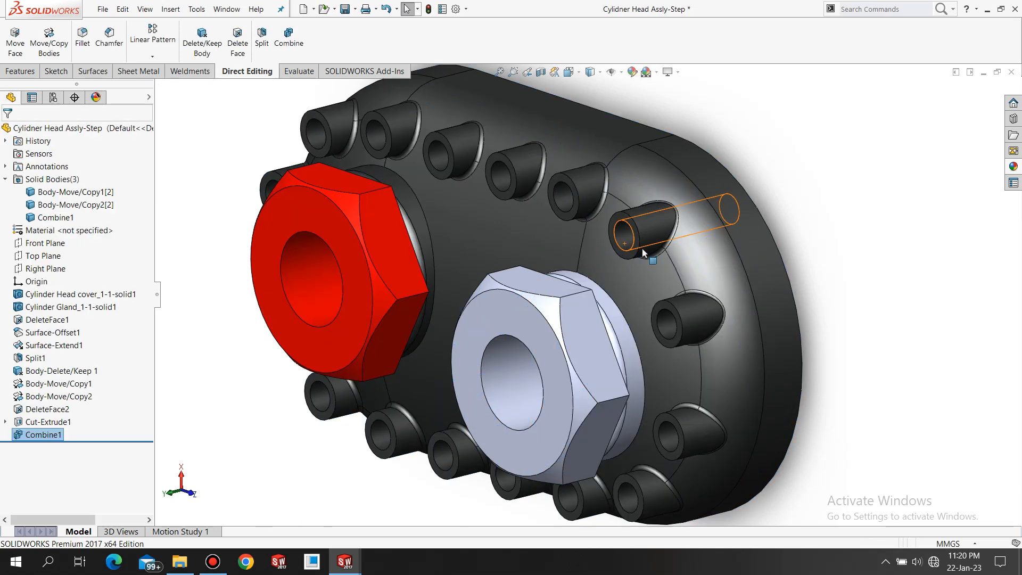
Fillet the two circular edges where the bosses meet the head cover with a 3 mm radius
middle_click_drag(632, 314, 654, 313)
scroll(655, 319, "up", 2)
scroll(665, 331, "down", 2)
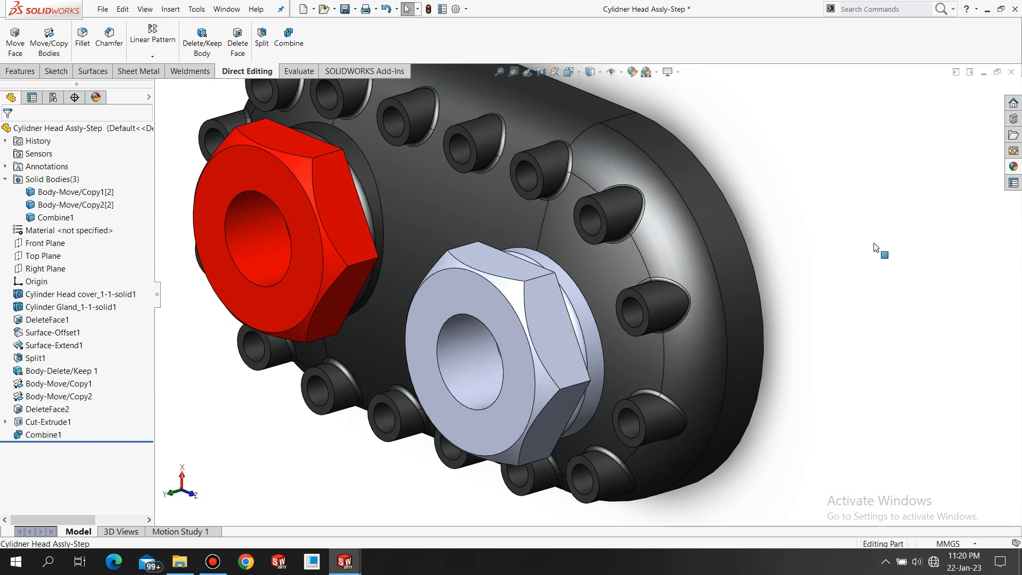
left_click(874, 244)
scroll(515, 136, "up", 1)
left_click(86, 52)
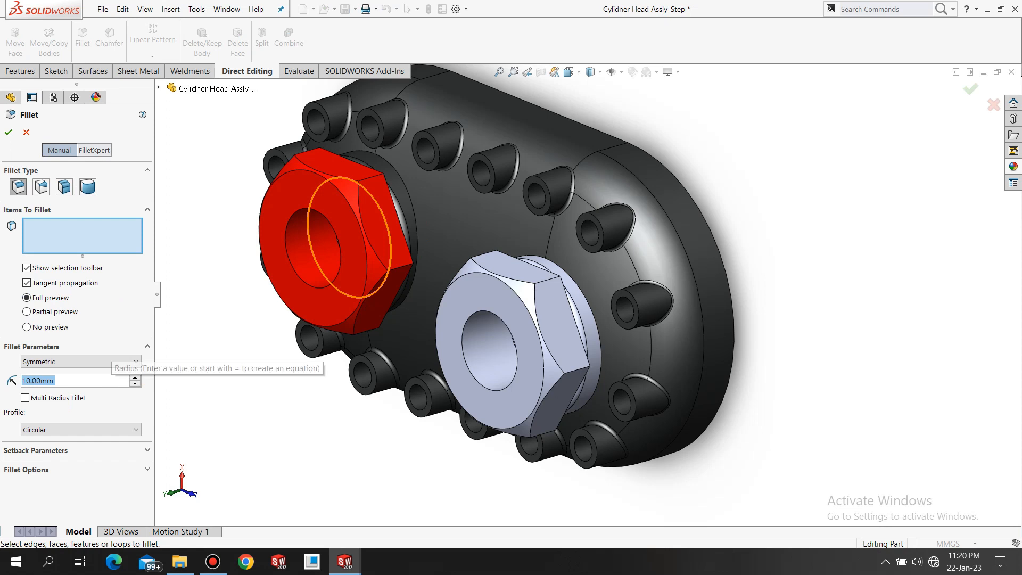
type("3")
key("Return")
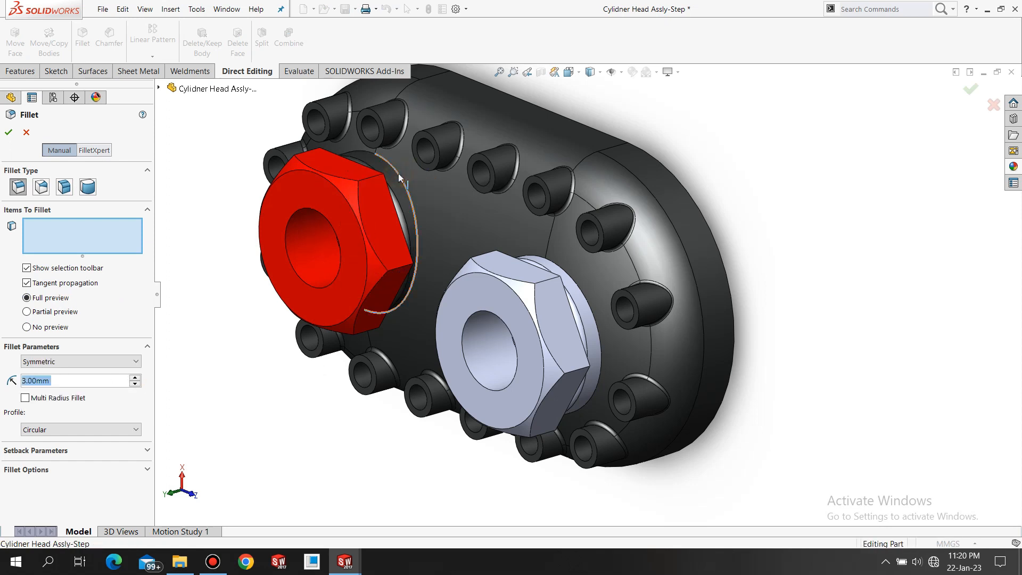
left_click(578, 305)
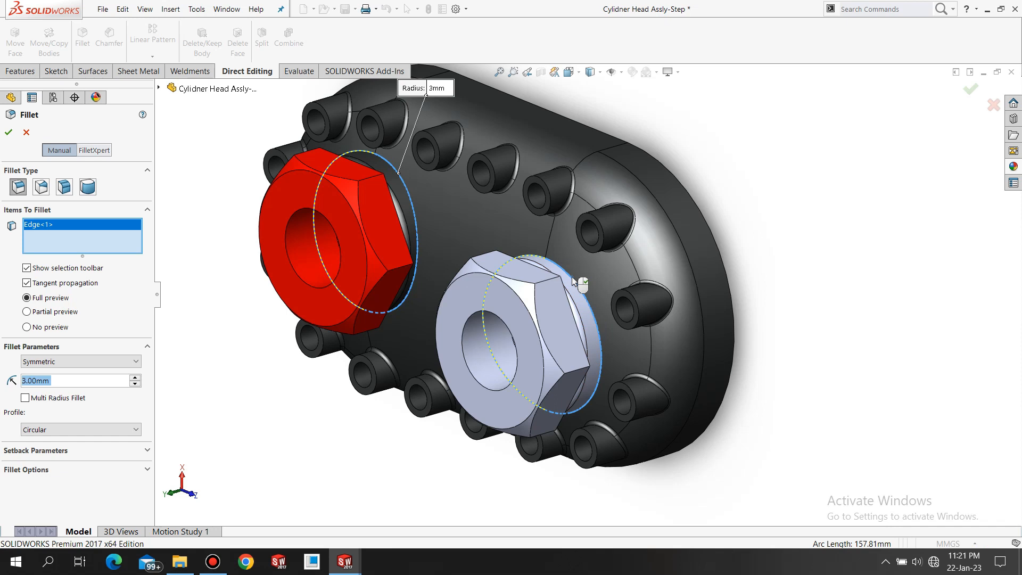
left_click(572, 280)
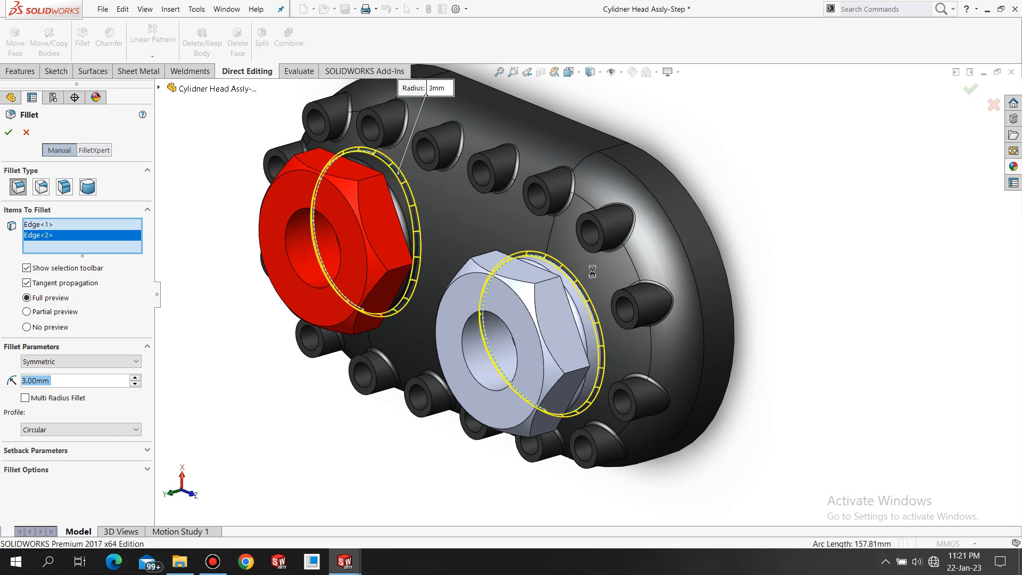
key("Return")
left_click(764, 243)
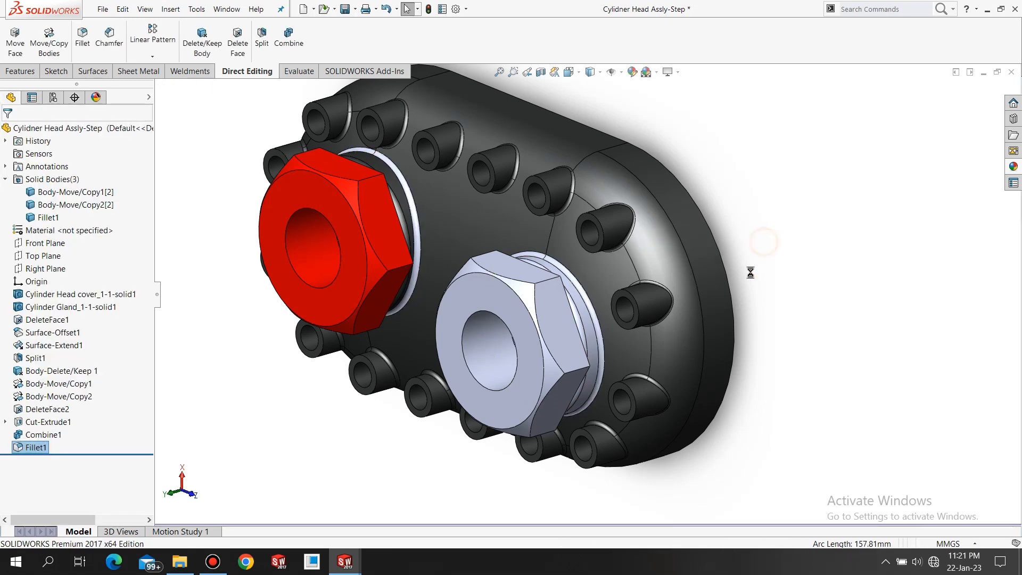
Show the whole modified head cover in isometric view
middle_click_drag(750, 279, 802, 285)
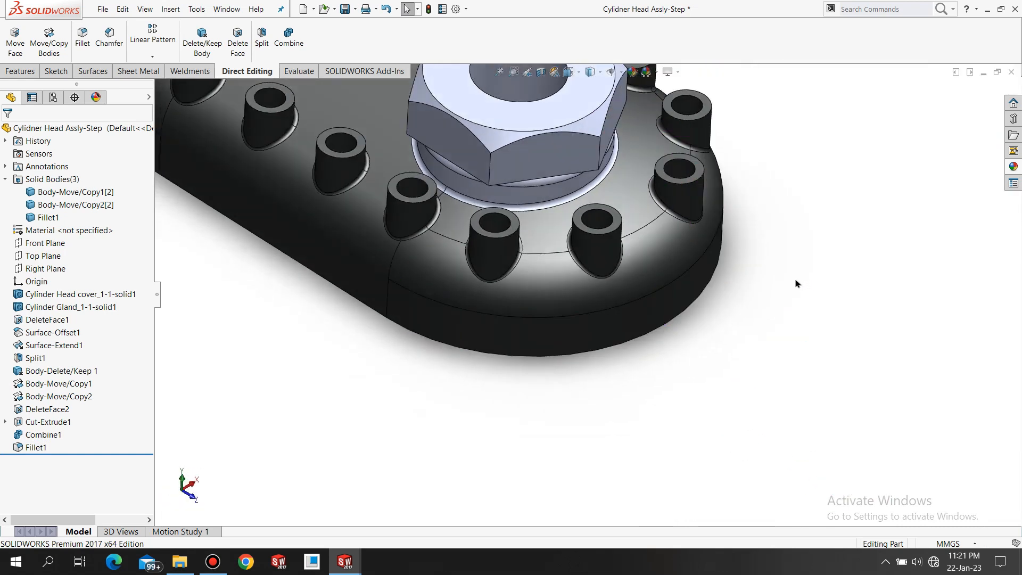
key("ctrl+7")
left_click(820, 345)
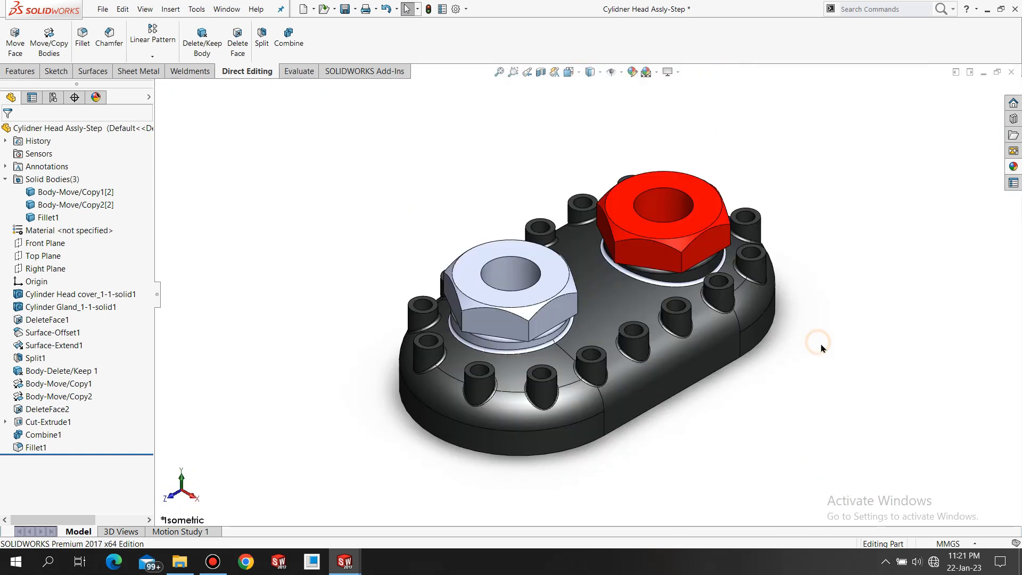